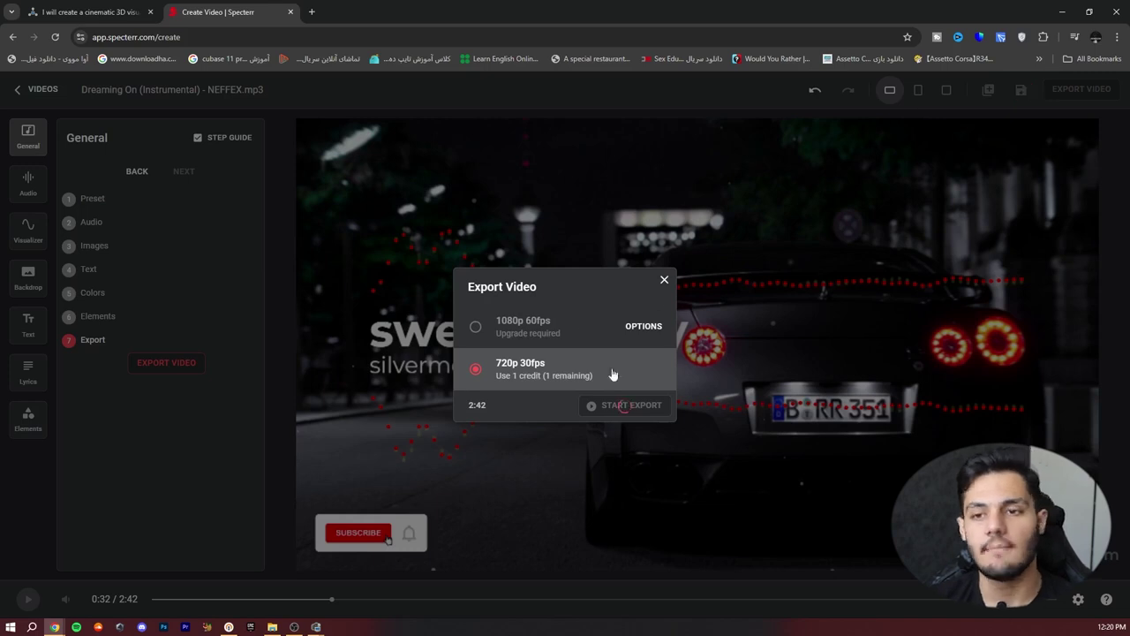
- Start exporting the music video at 720p 30fps and dismiss the export notice
click(627, 404)
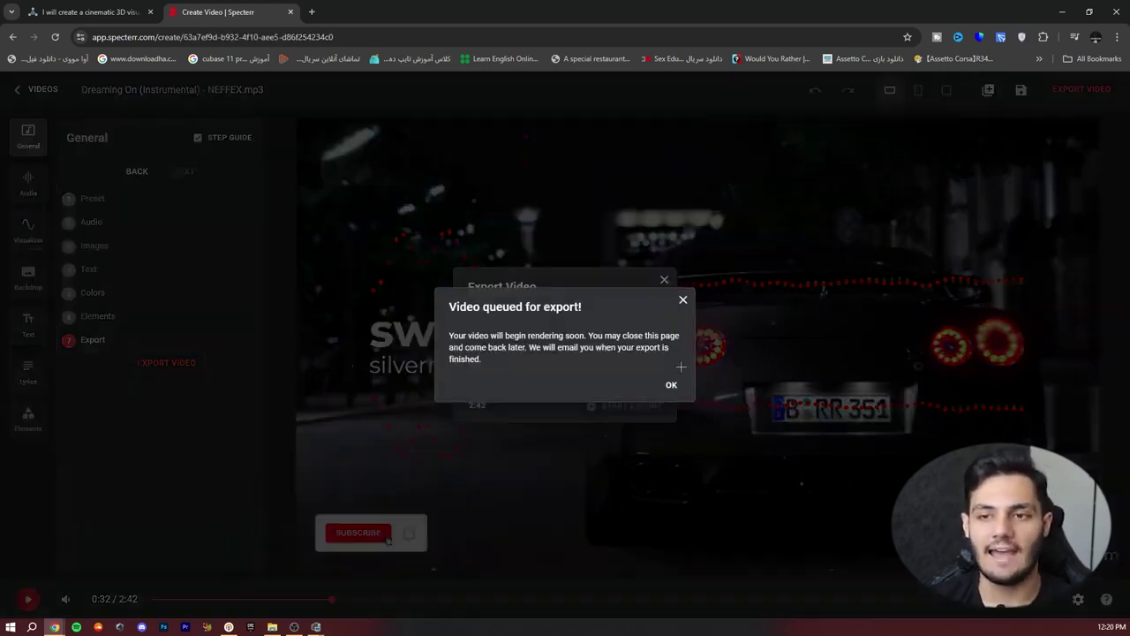
click(677, 385)
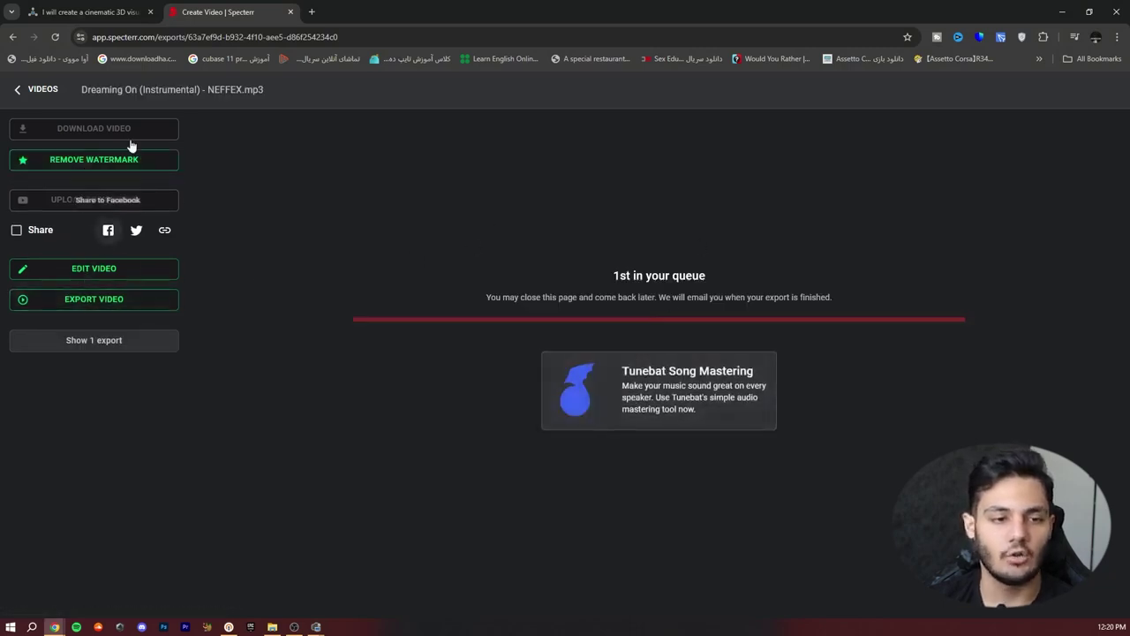
- Switch to the SEOClerks site, return from the 3D visualizer listing to the search results and open the form to sell a service
click(84, 11)
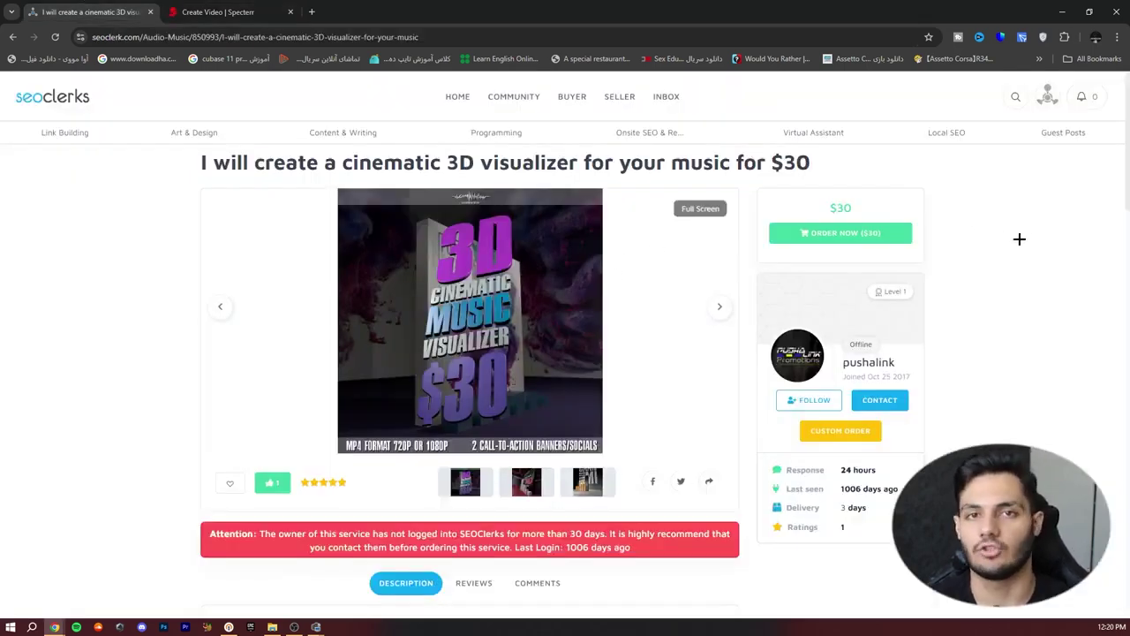
click(12, 36)
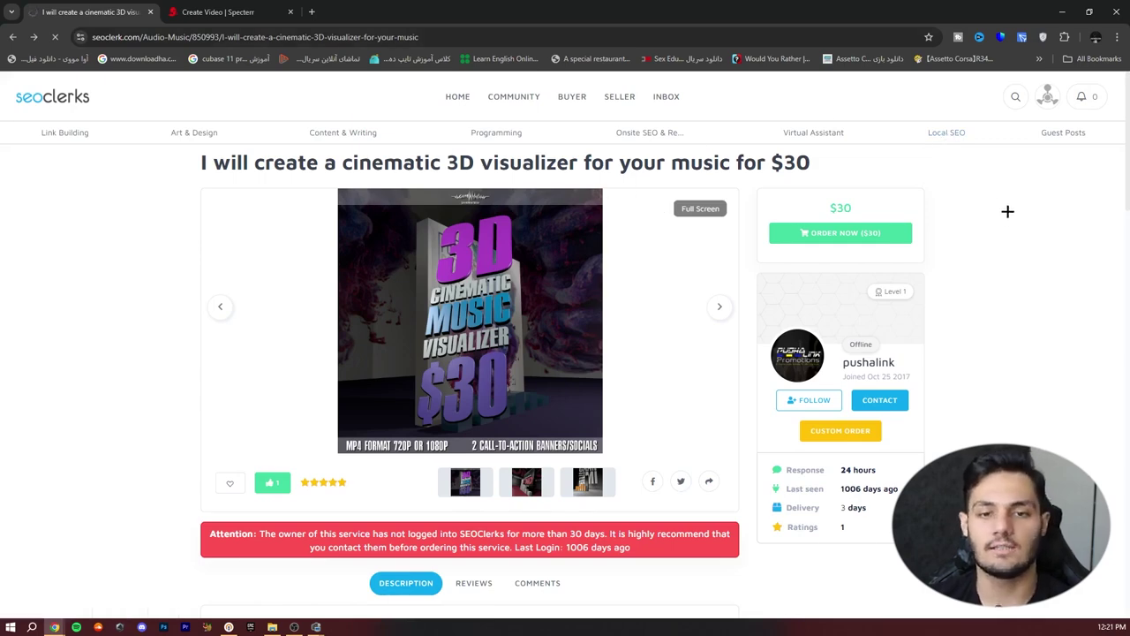
key(alt+Left)
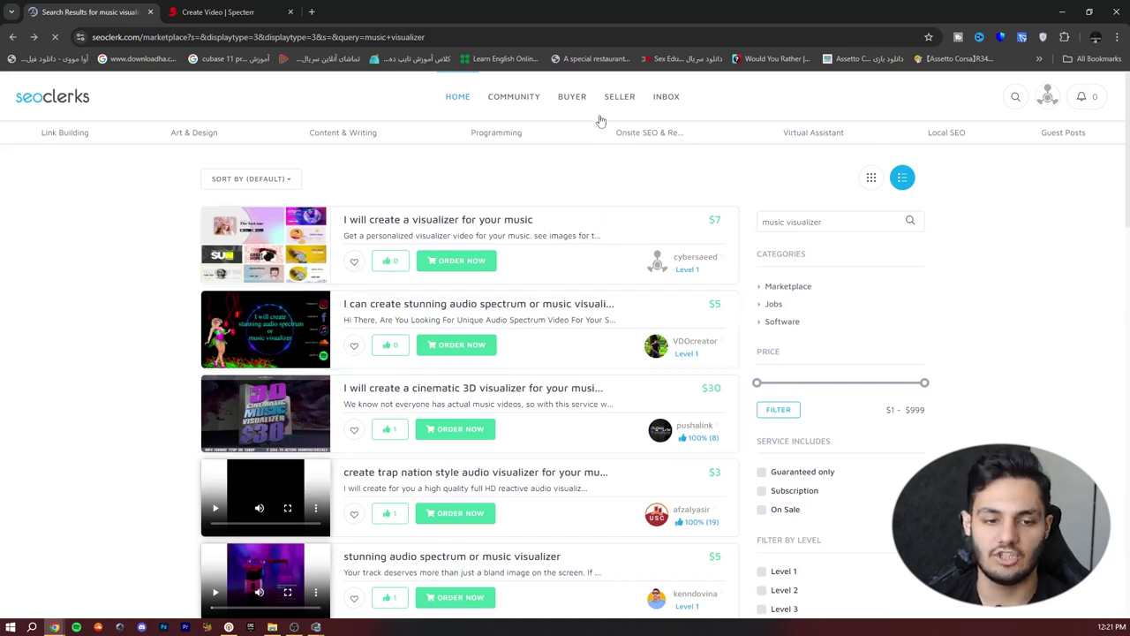
mouse_move(618, 97)
mouse_move(626, 134)
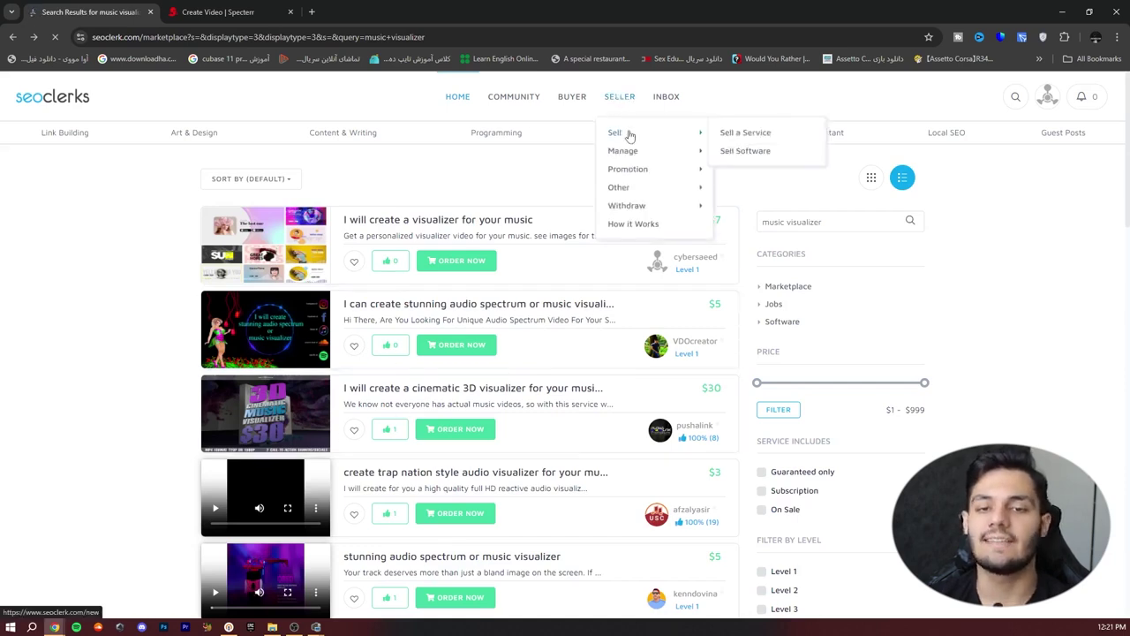
click(763, 138)
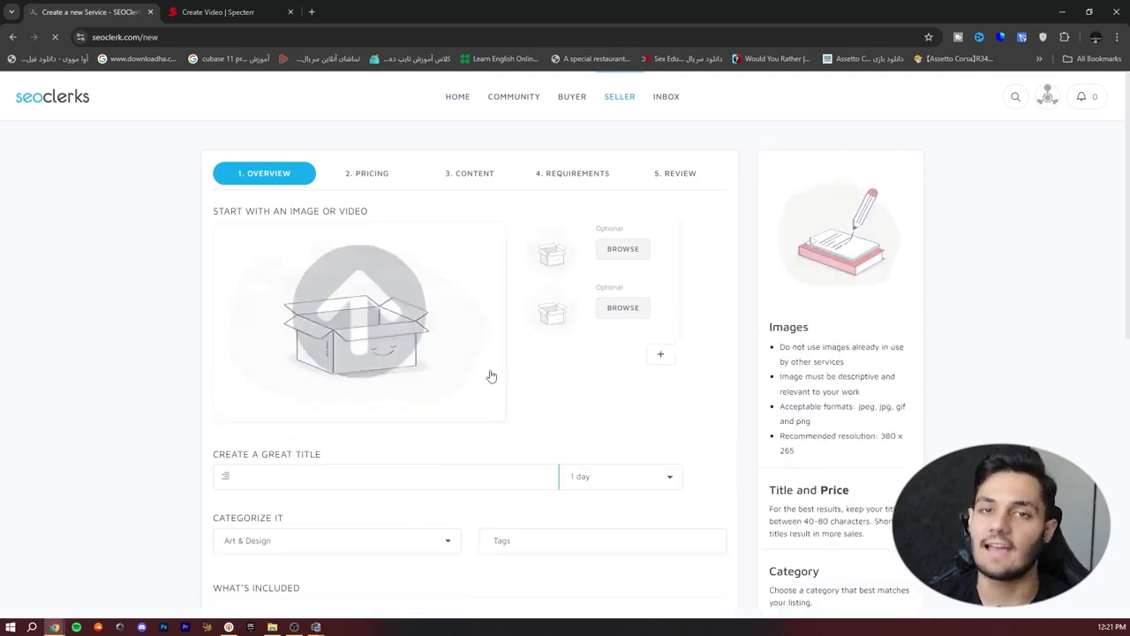
- Upload the first Nissan GT-R wallpaper as the service's main image and title it "i can make a wondergul music visulaizer for you"
click(331, 344)
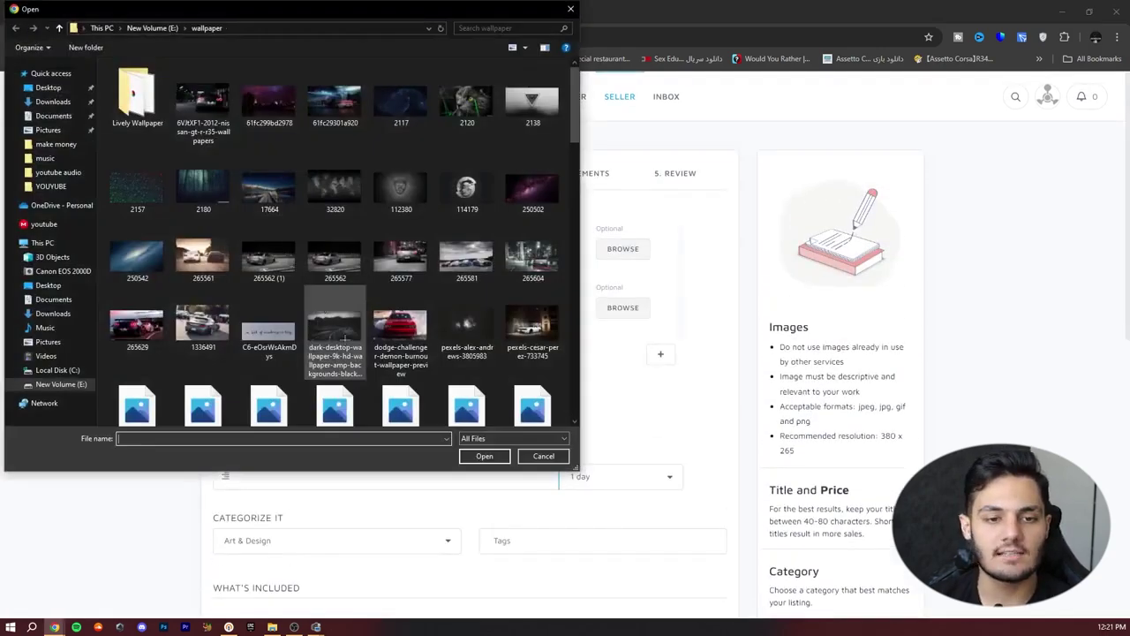
double_click(212, 104)
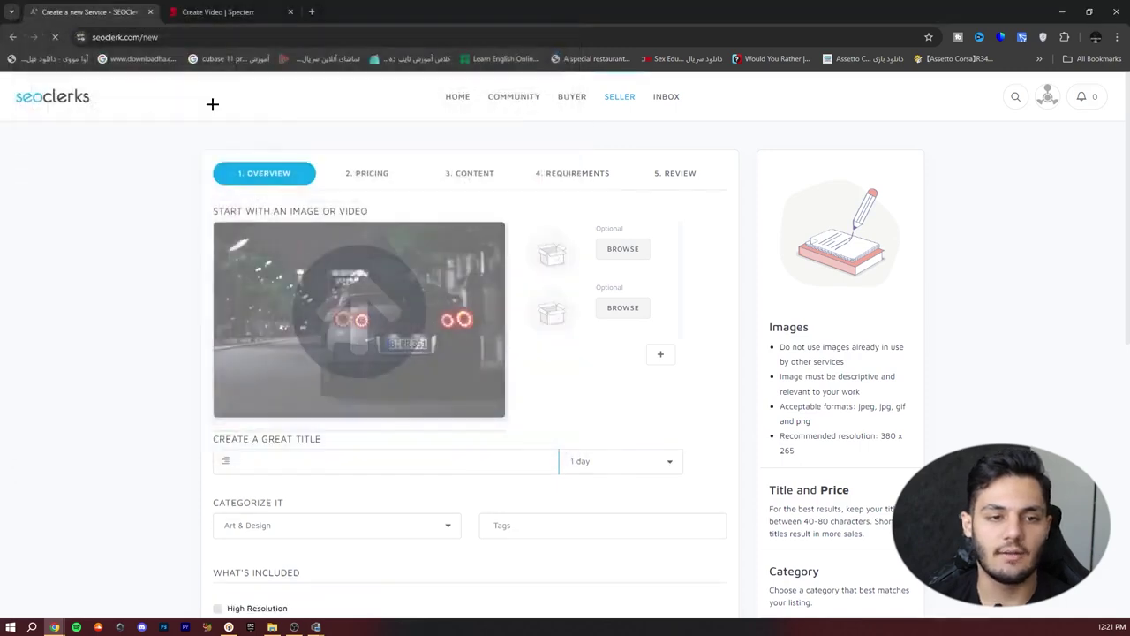
scroll(356, 346, down, 2)
click(290, 283)
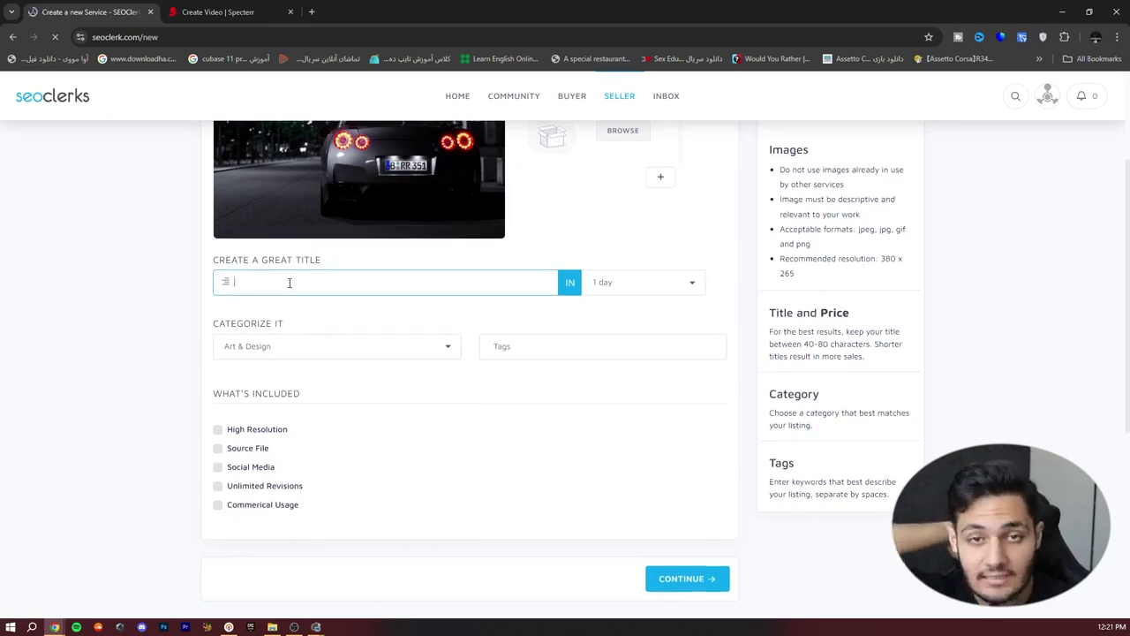
text(I)
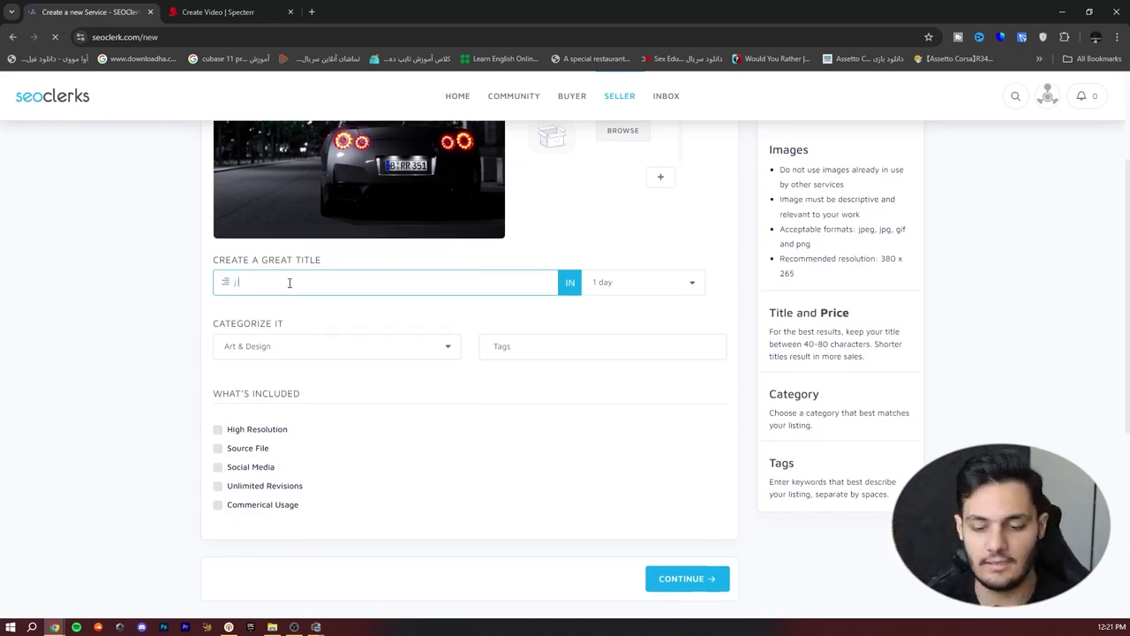
text( ca)
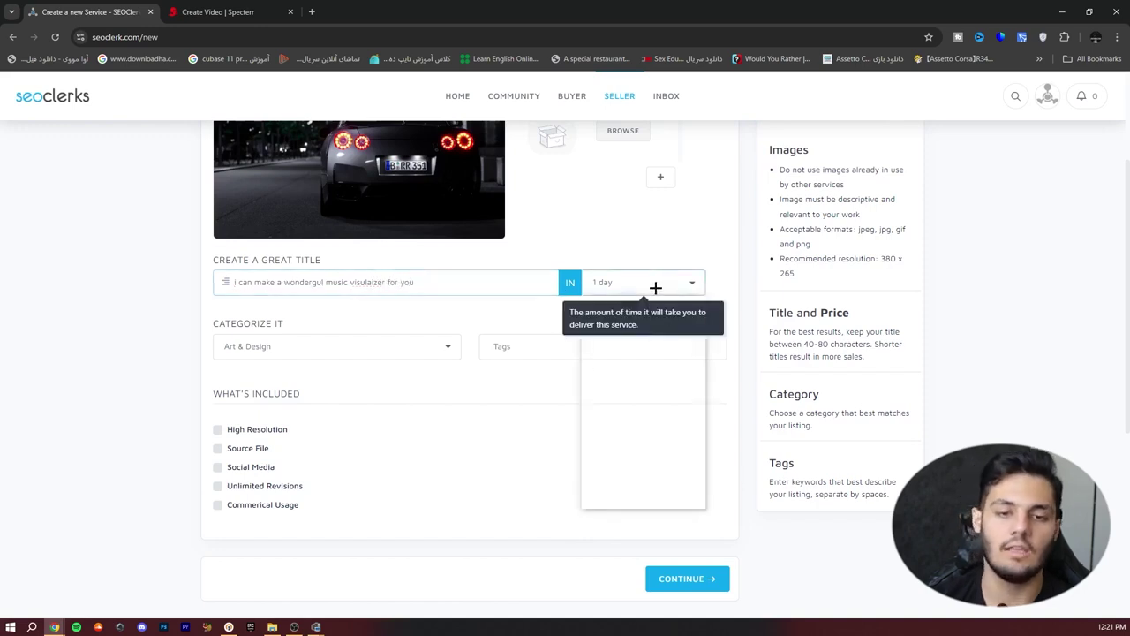
- Set the service's category to Graphics & Logos
click(380, 346)
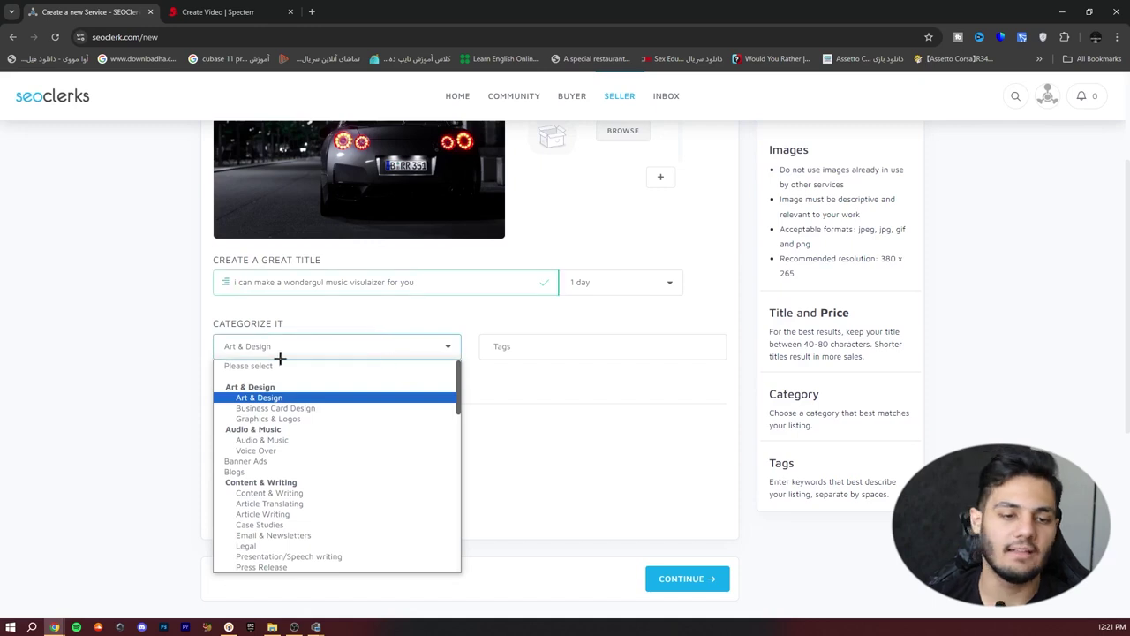
click(615, 515)
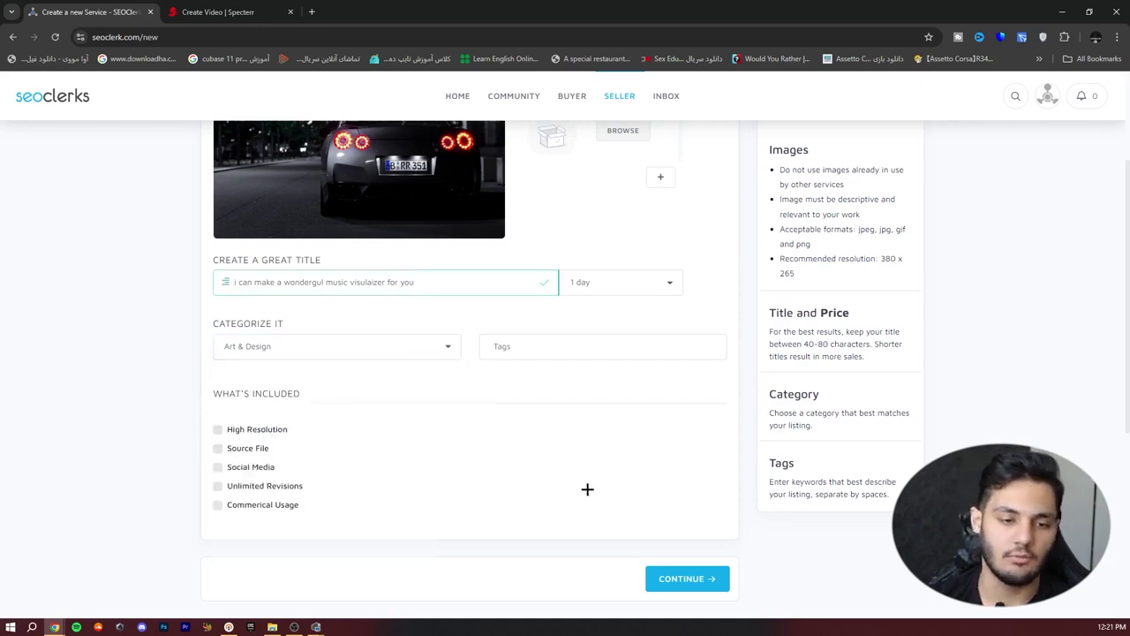
click(415, 356)
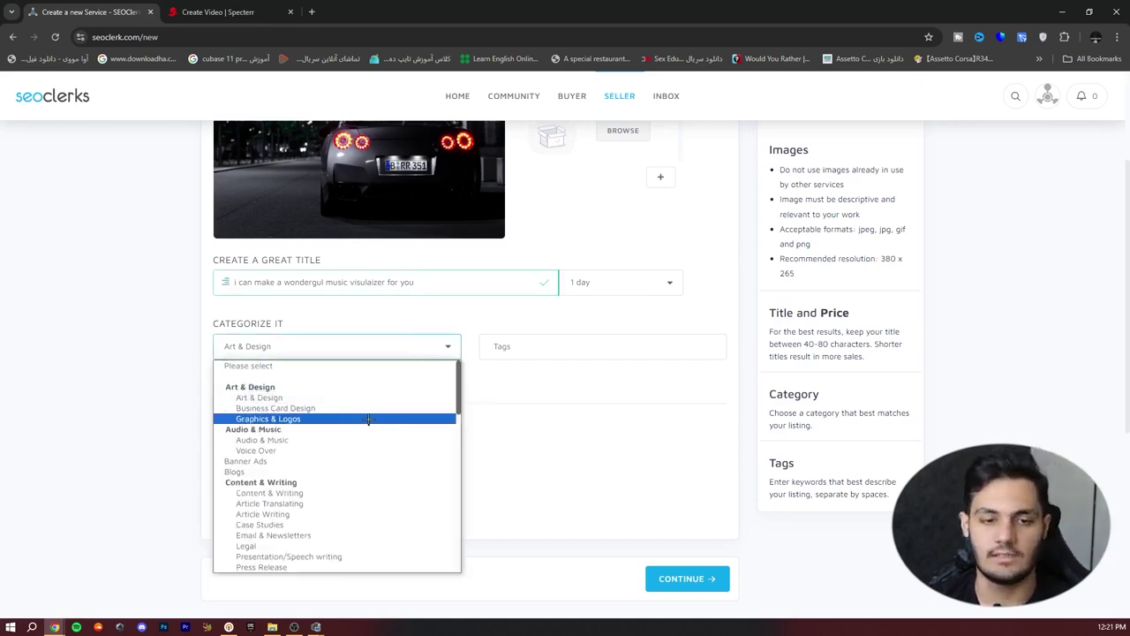
click(365, 417)
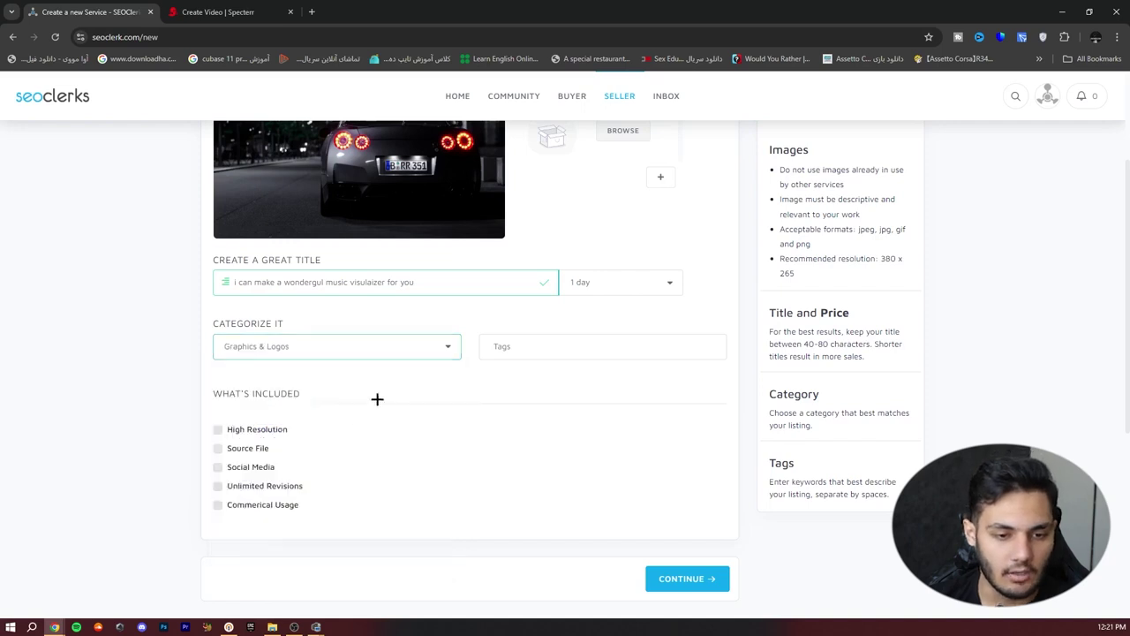
- Add the tags "music" and "visulaizer" to the service
click(547, 354)
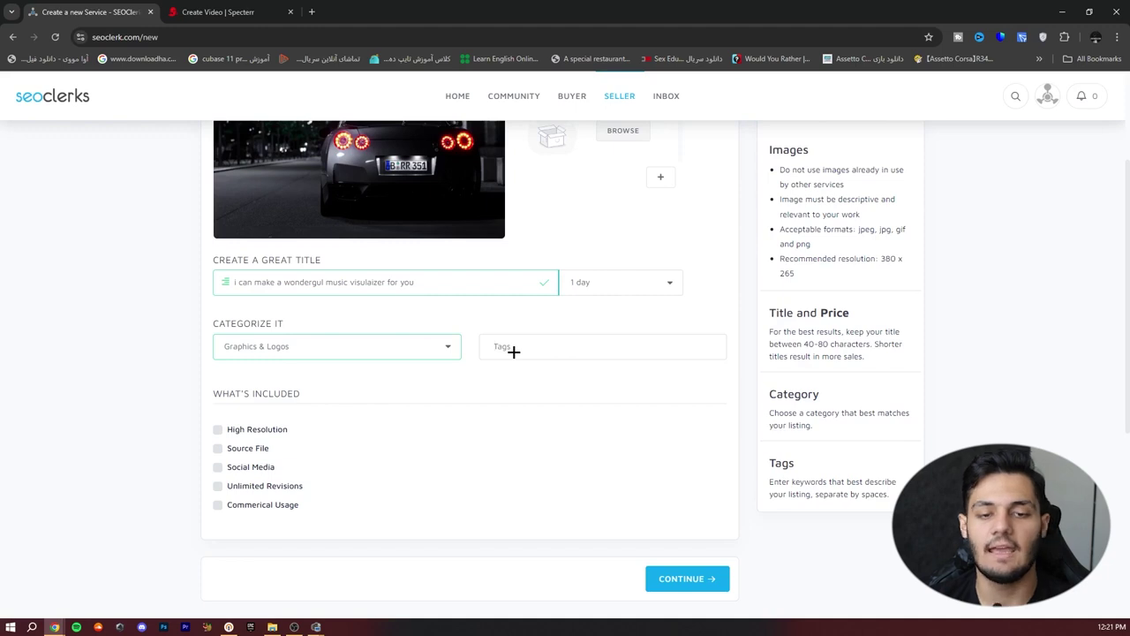
text(music m)
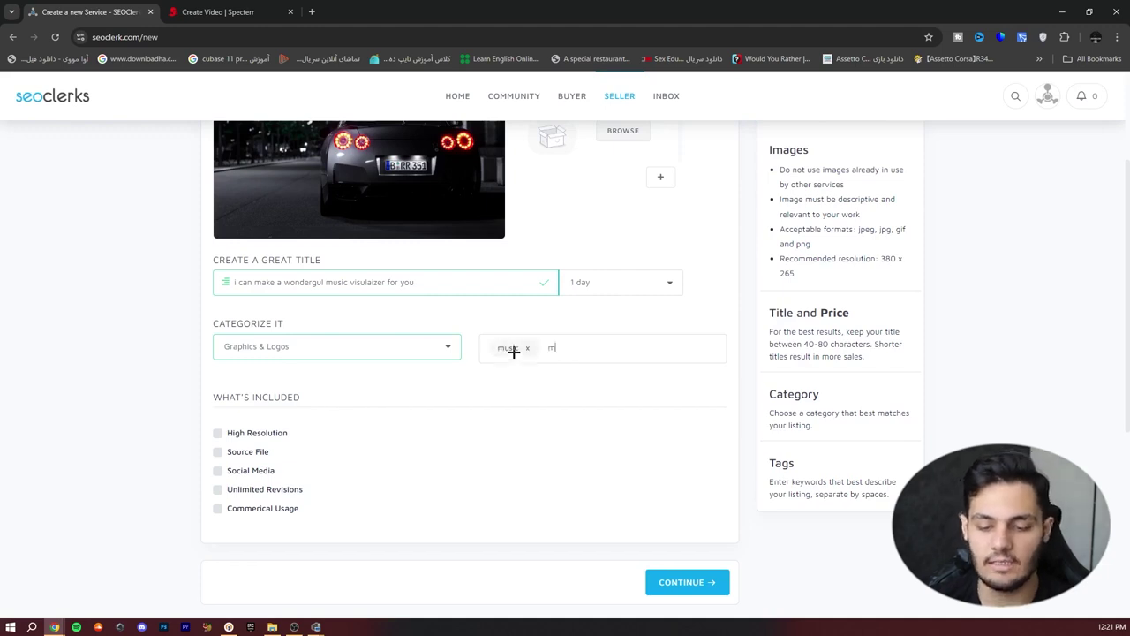
text(usic )
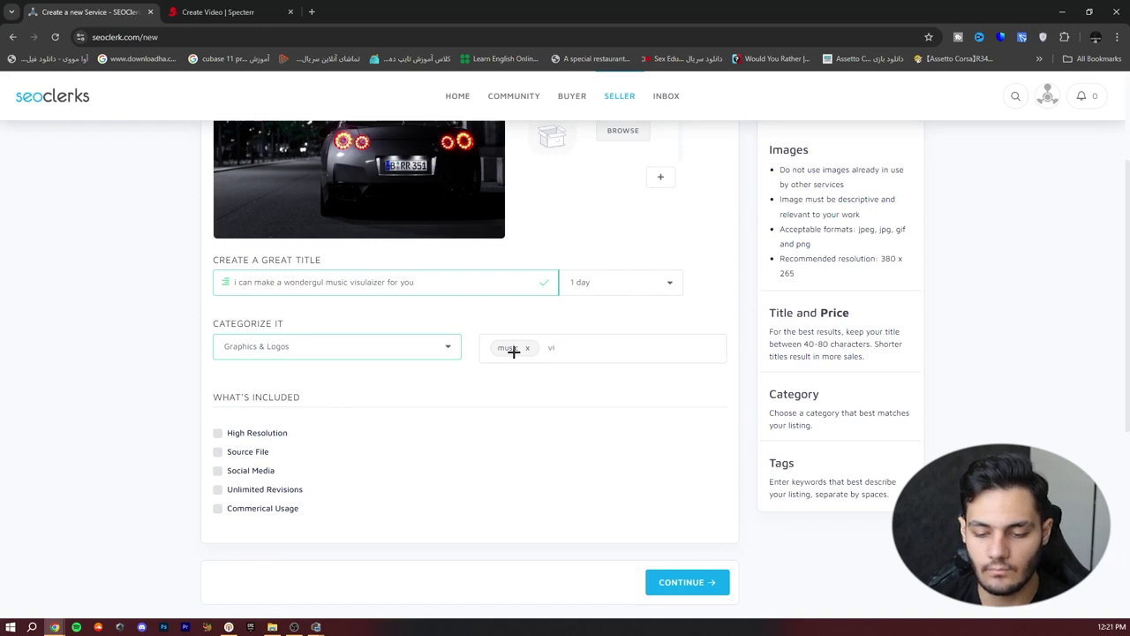
text(visulaizer)
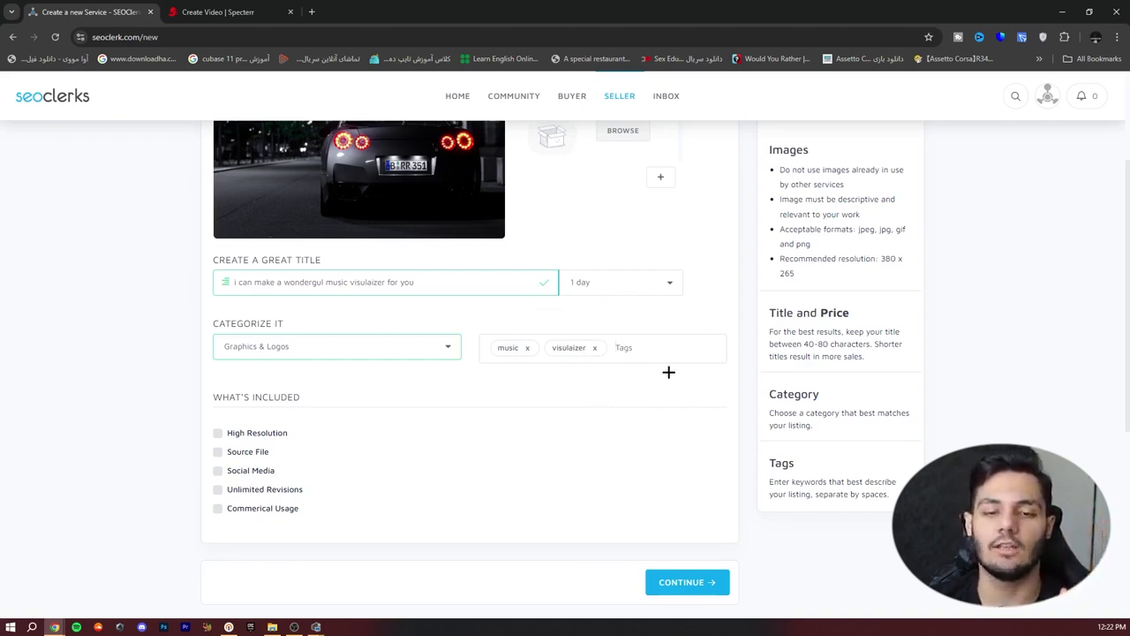
- Go to the Pricing stage and set the price per order to $12
scroll(627, 370, up, 2)
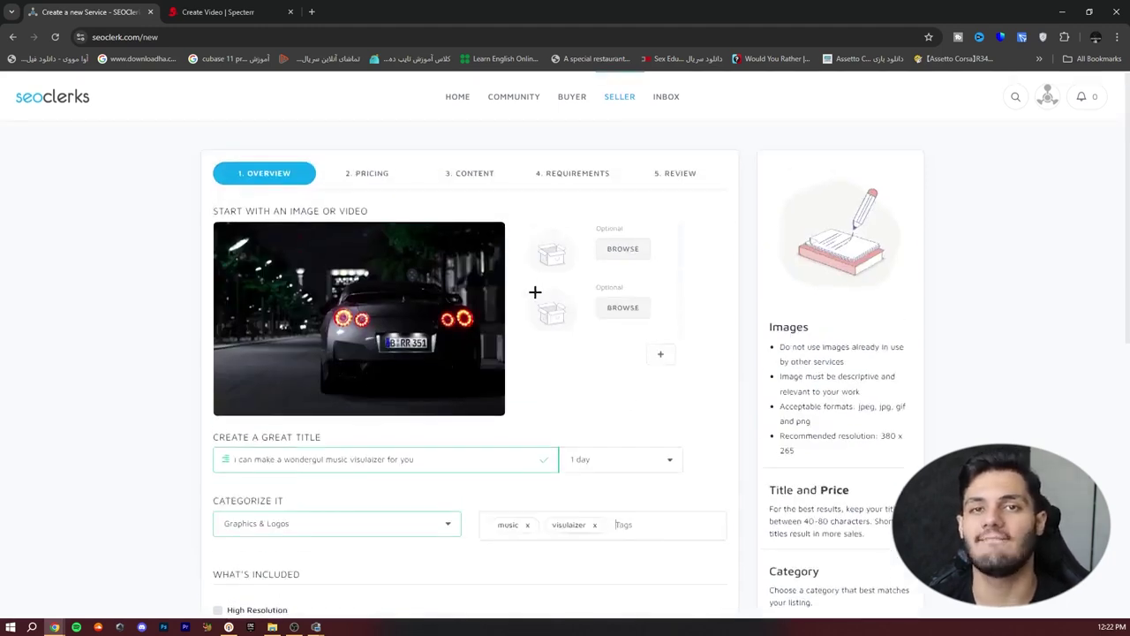
click(363, 173)
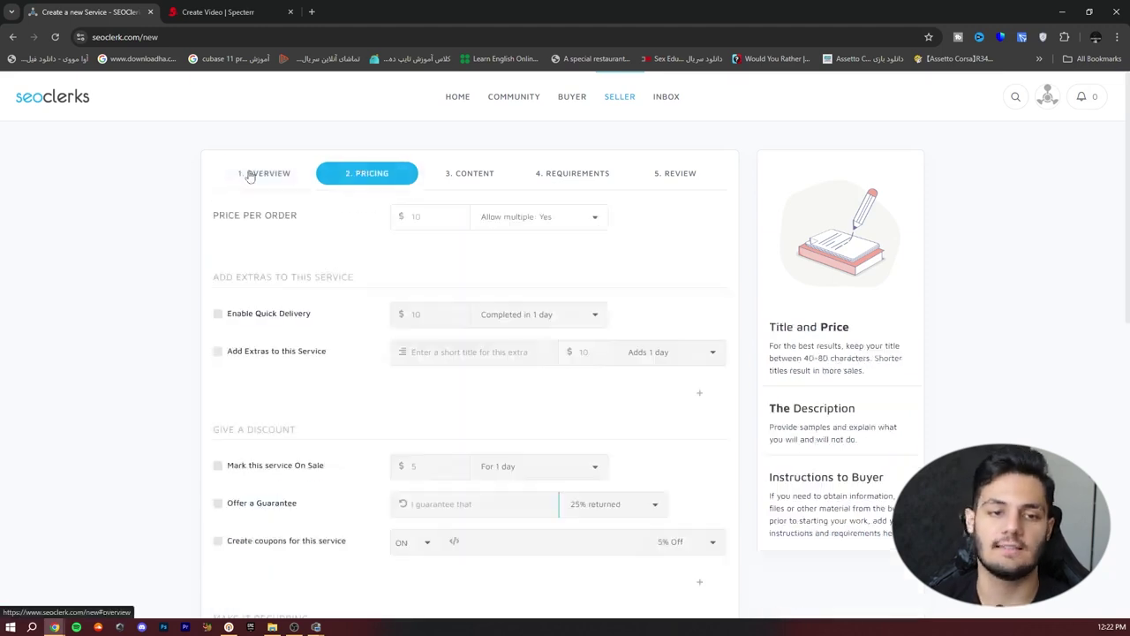
click(432, 217)
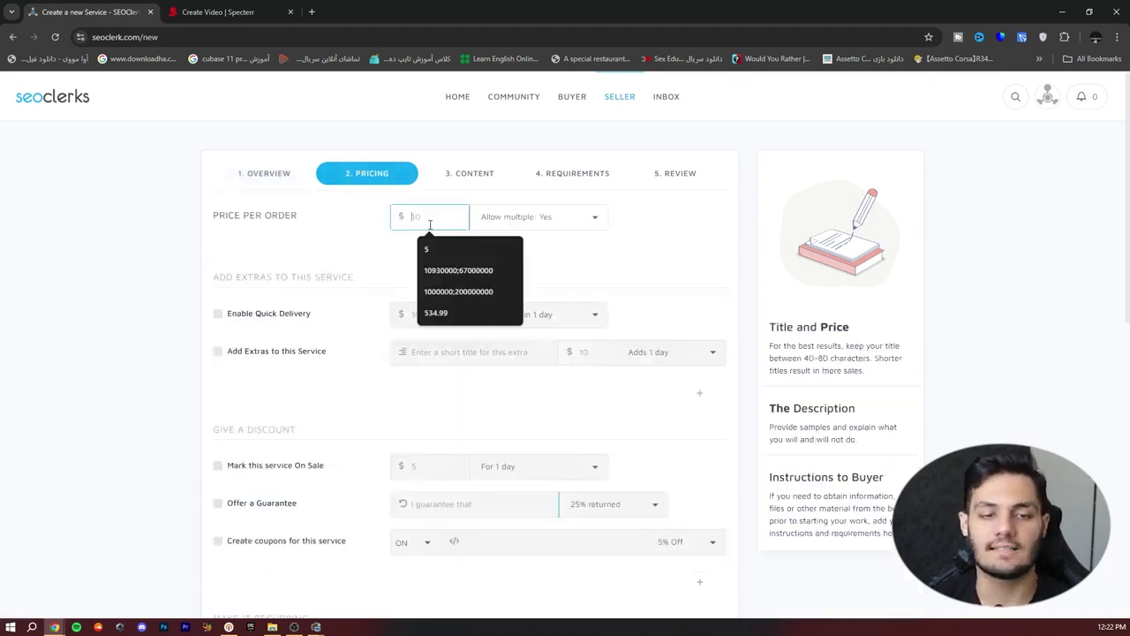
text(3)
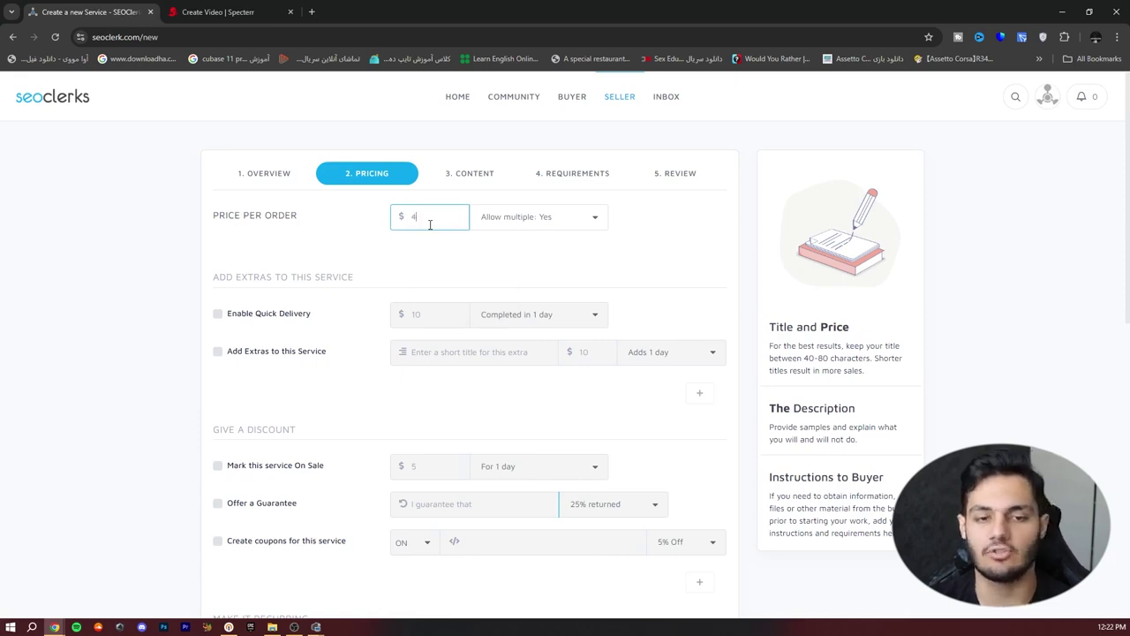
text(12)
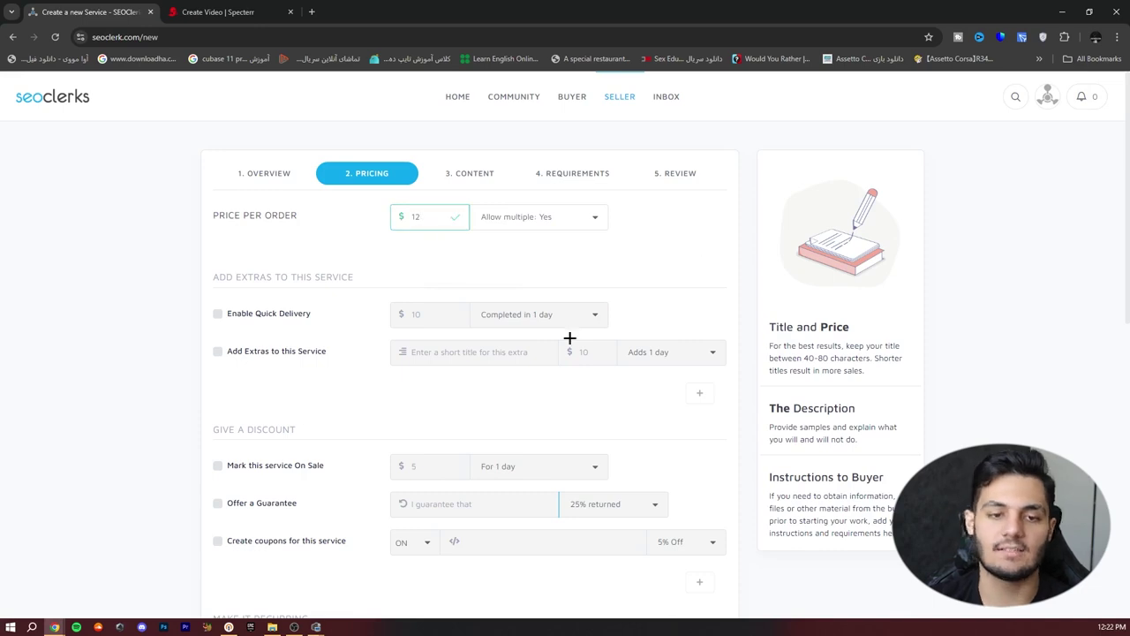
- Enable quick delivery for $15 and turn on extras for this service
click(254, 316)
click(430, 313)
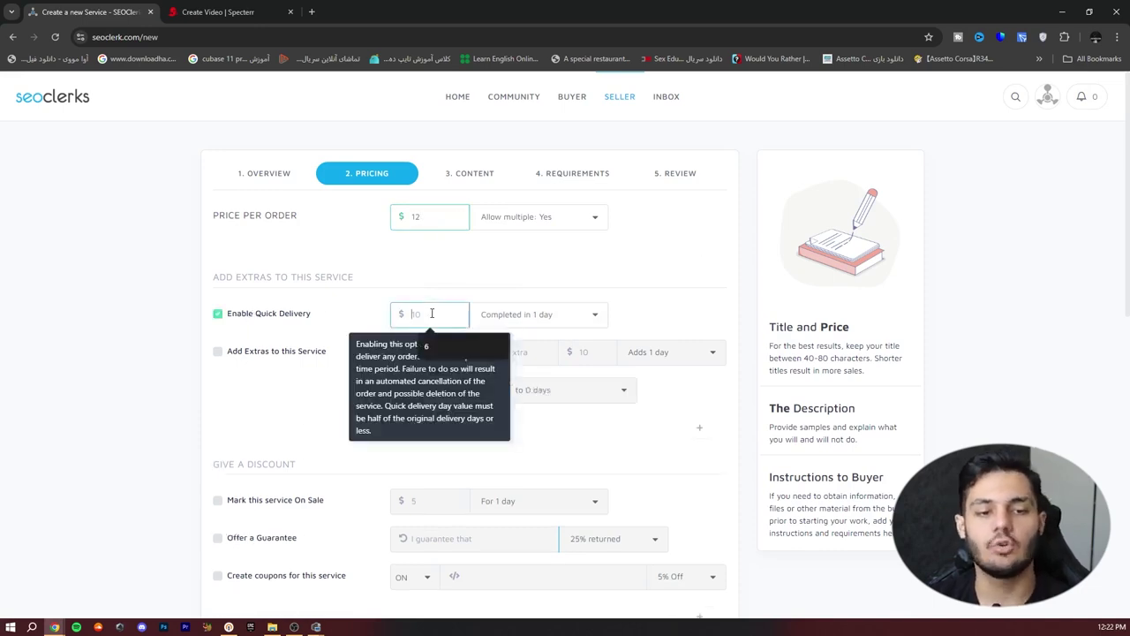
text(15)
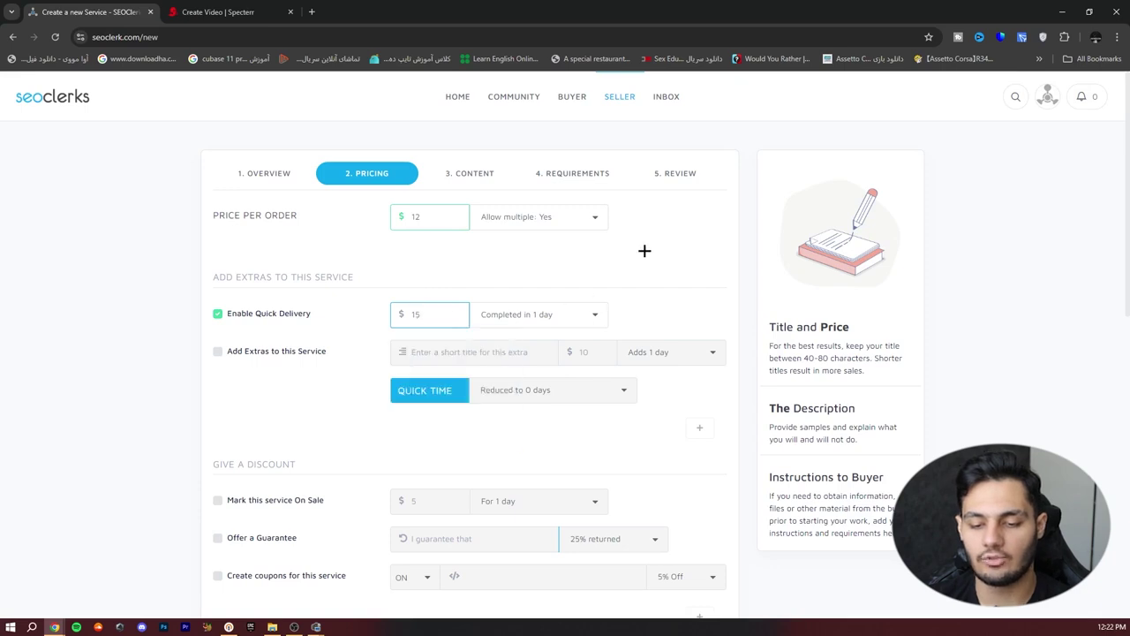
click(251, 354)
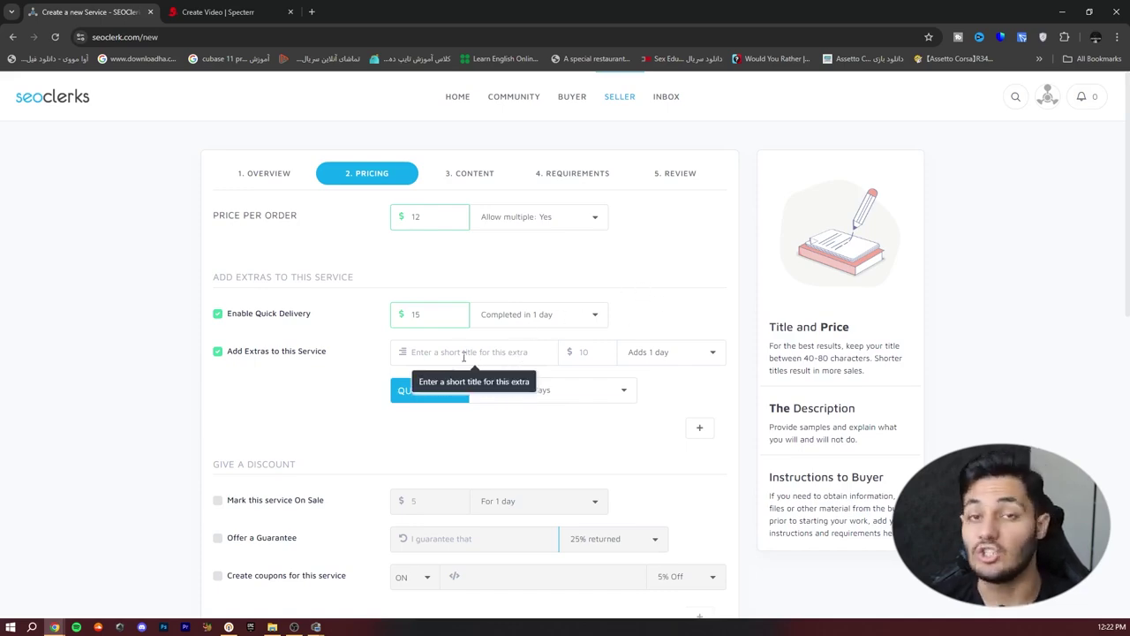
- Look over the remaining pricing options, go to the Content stage and place the cursor in the service description
scroll(432, 476, down, 3)
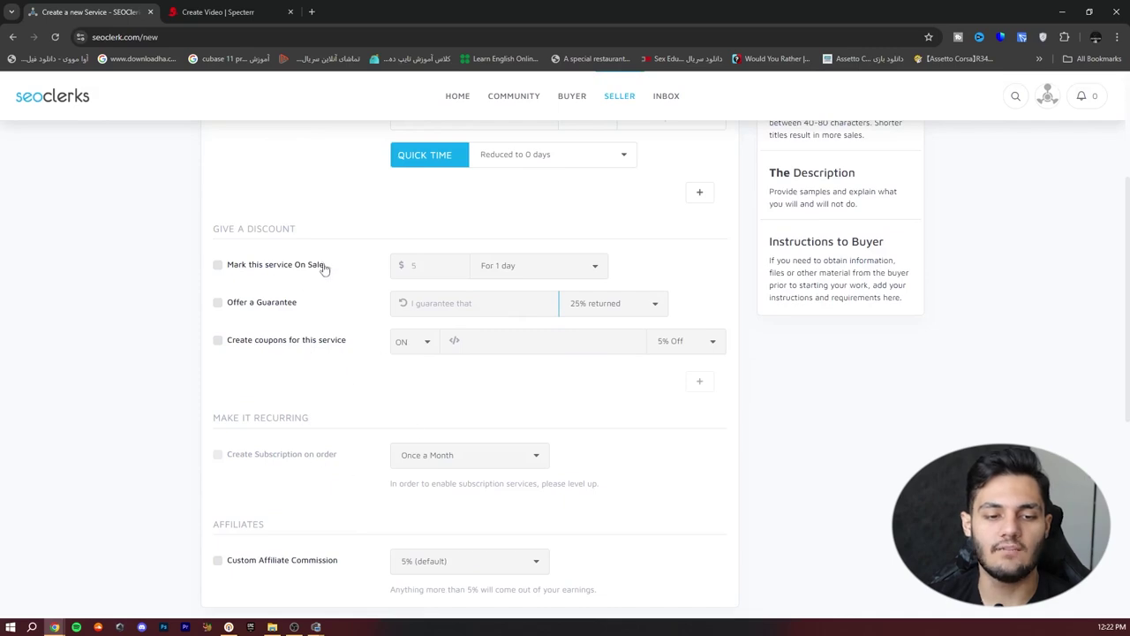
scroll(460, 386, down, 3)
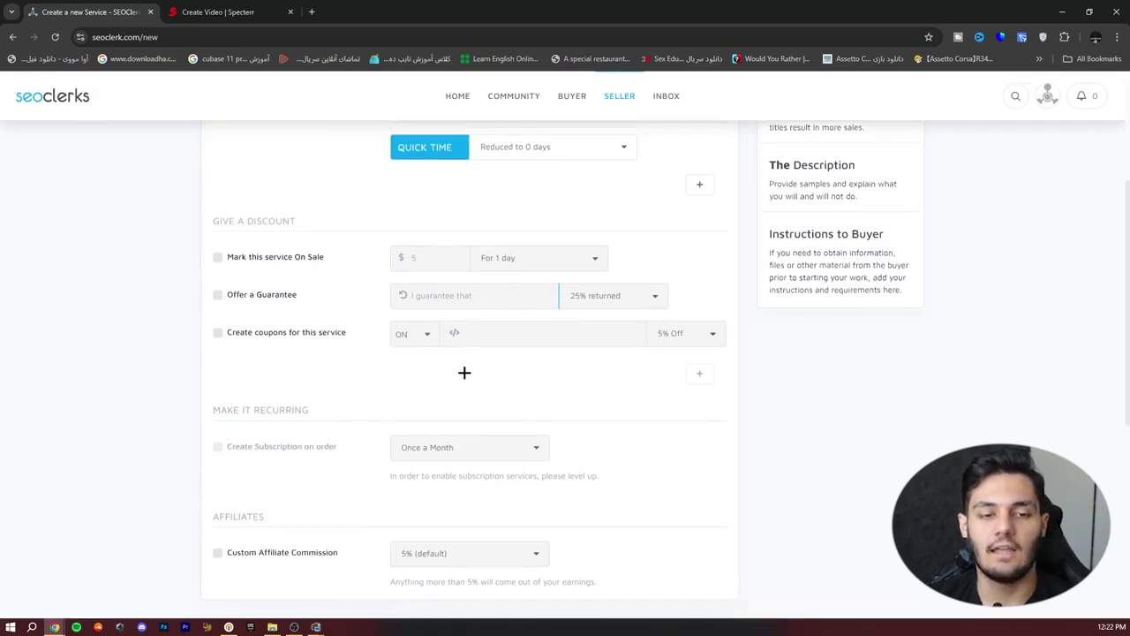
scroll(465, 445, up, 5)
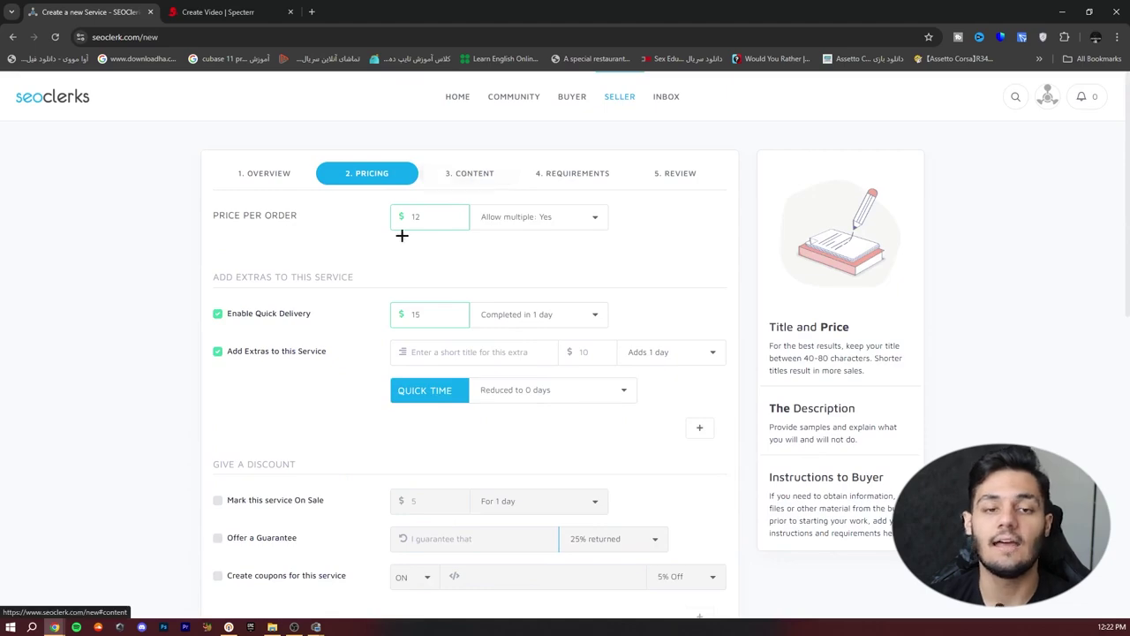
scroll(315, 264, down, 5)
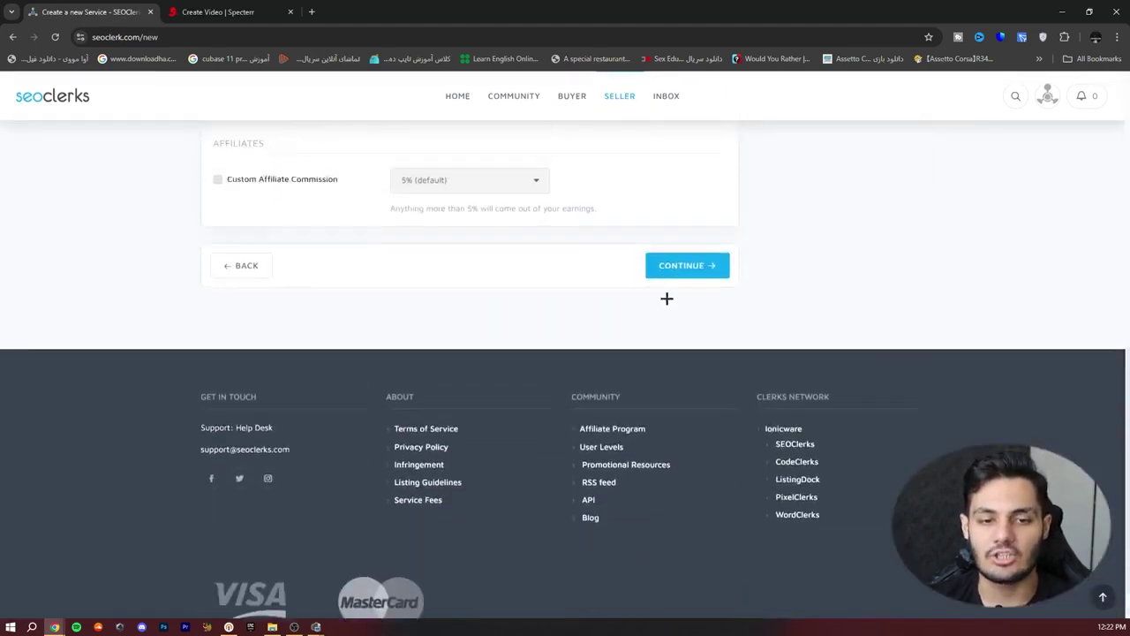
scroll(666, 290, up, 6)
click(472, 176)
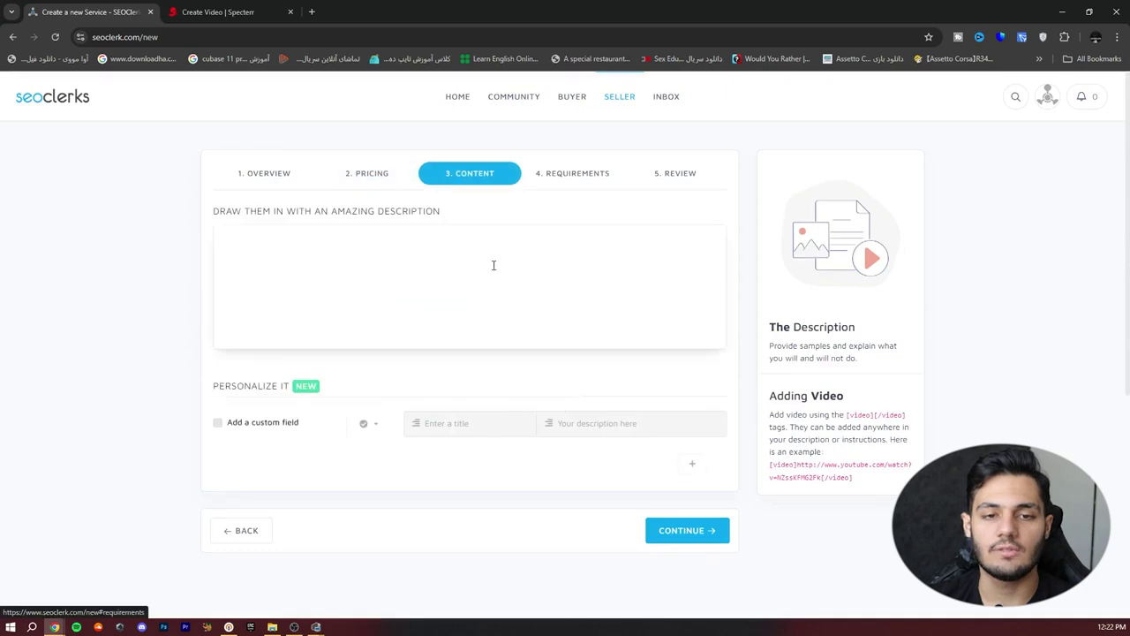
click(306, 241)
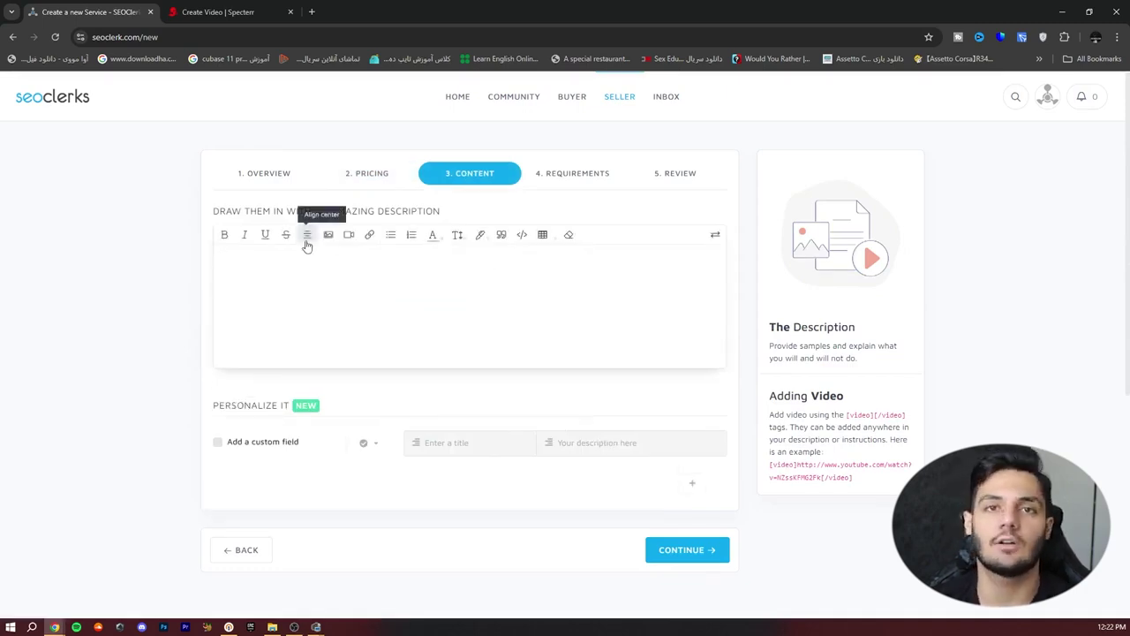
- Search Google for "music visualizer" in a new tab and look through the results
click(311, 11)
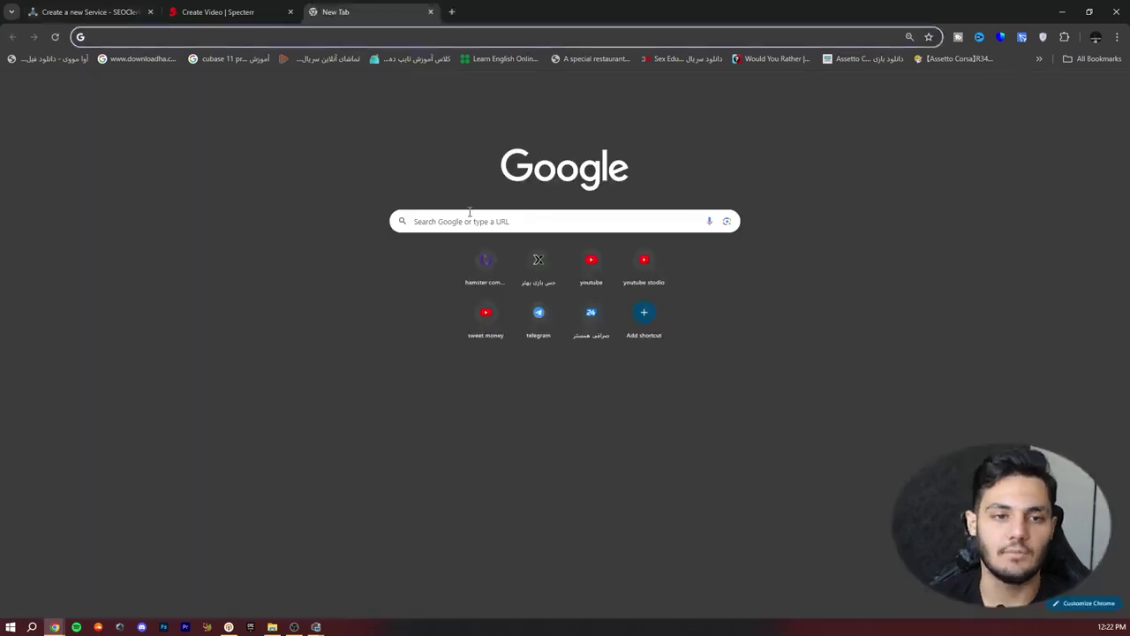
click(467, 213)
text(musi)
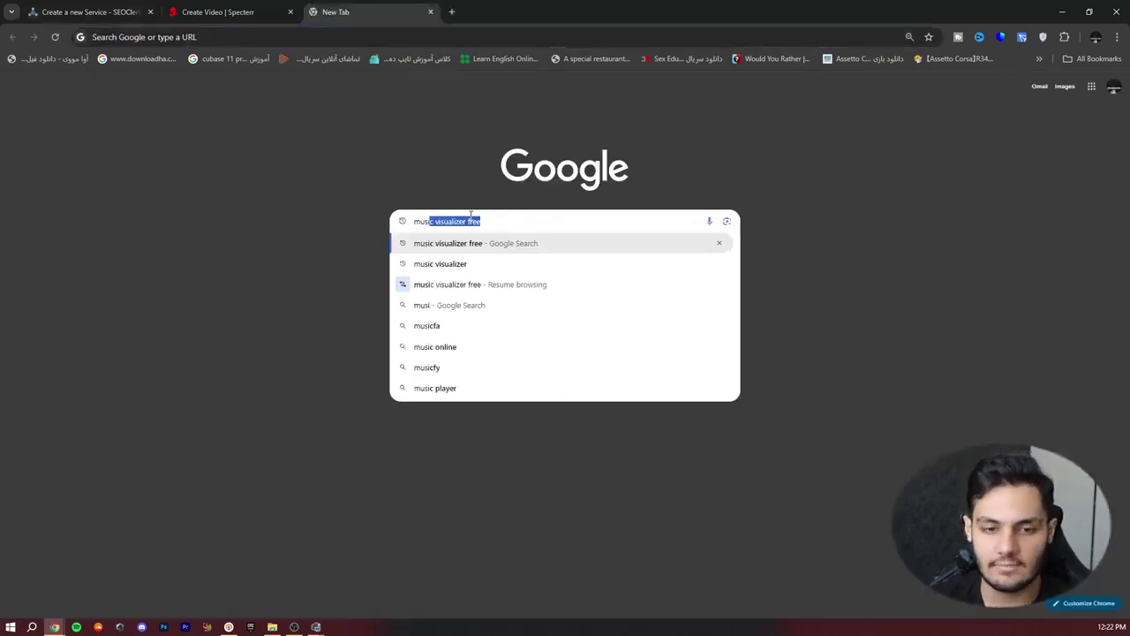
click(459, 263)
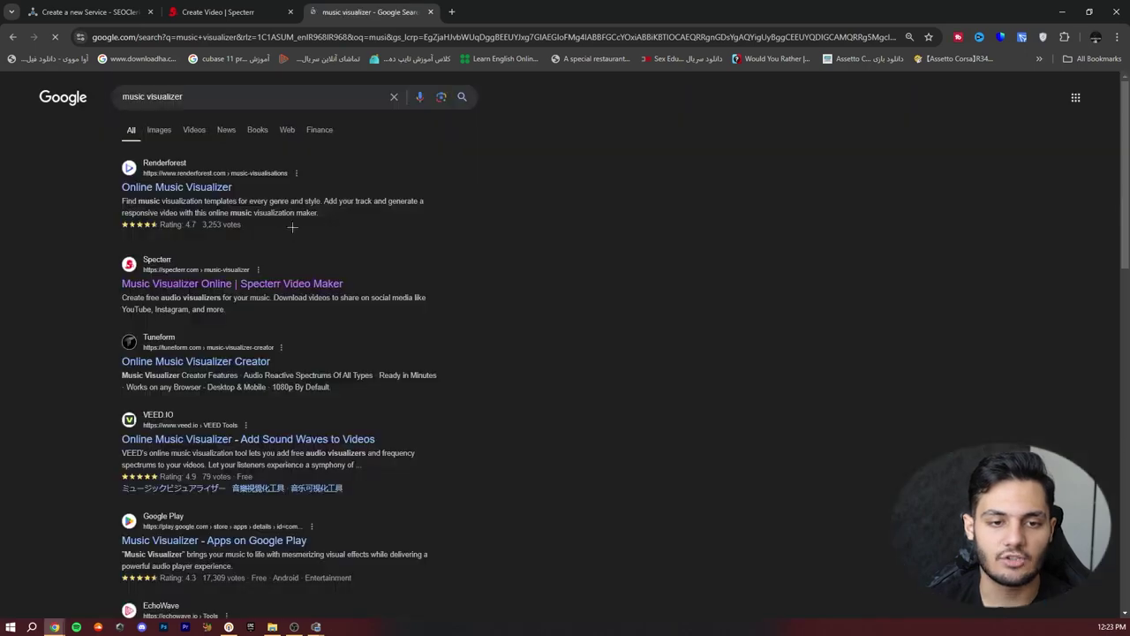
scroll(292, 227, down, 10)
scroll(262, 193, up, 4)
scroll(263, 193, up, 5)
- Search for "music visualiz", view Renderforest's Online Music Visualizer page and return to the search results
click(206, 94)
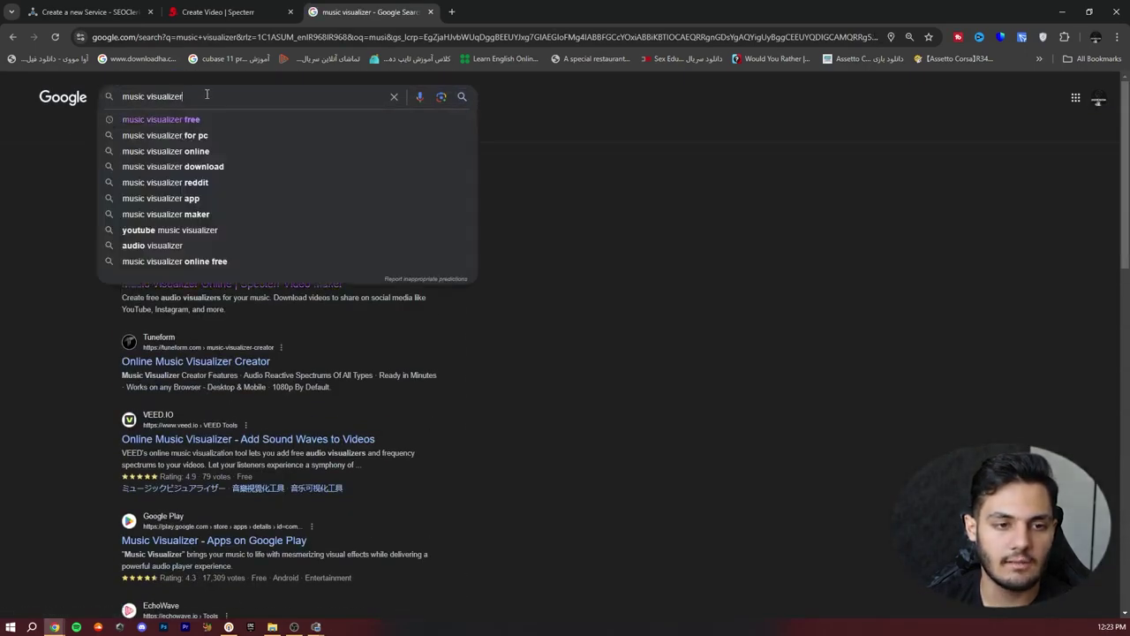
text(r)
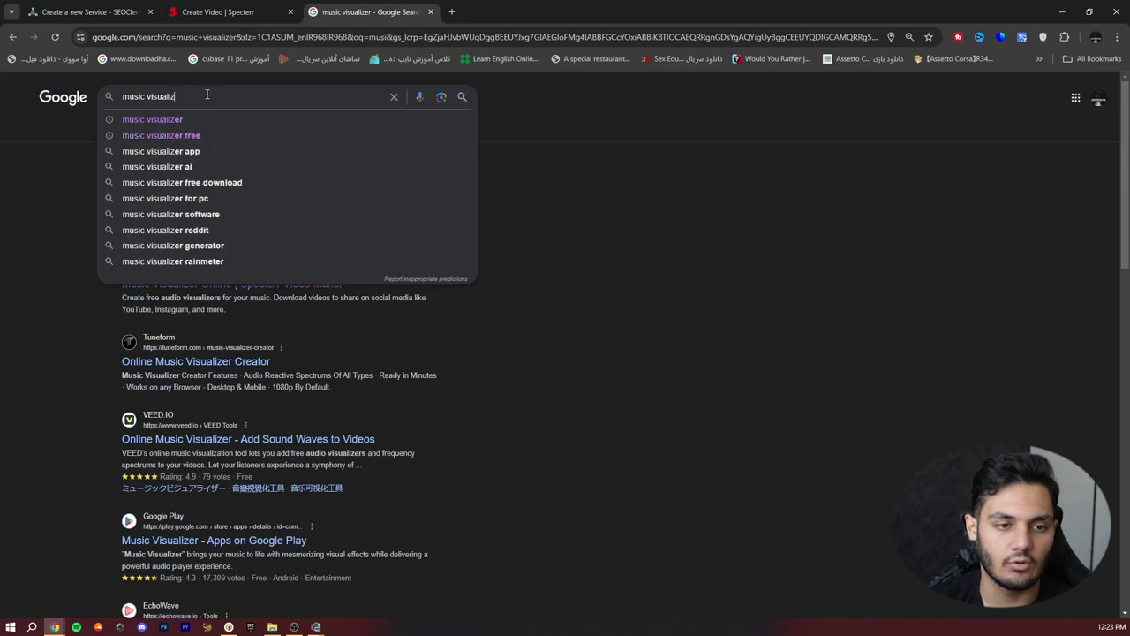
key(Return)
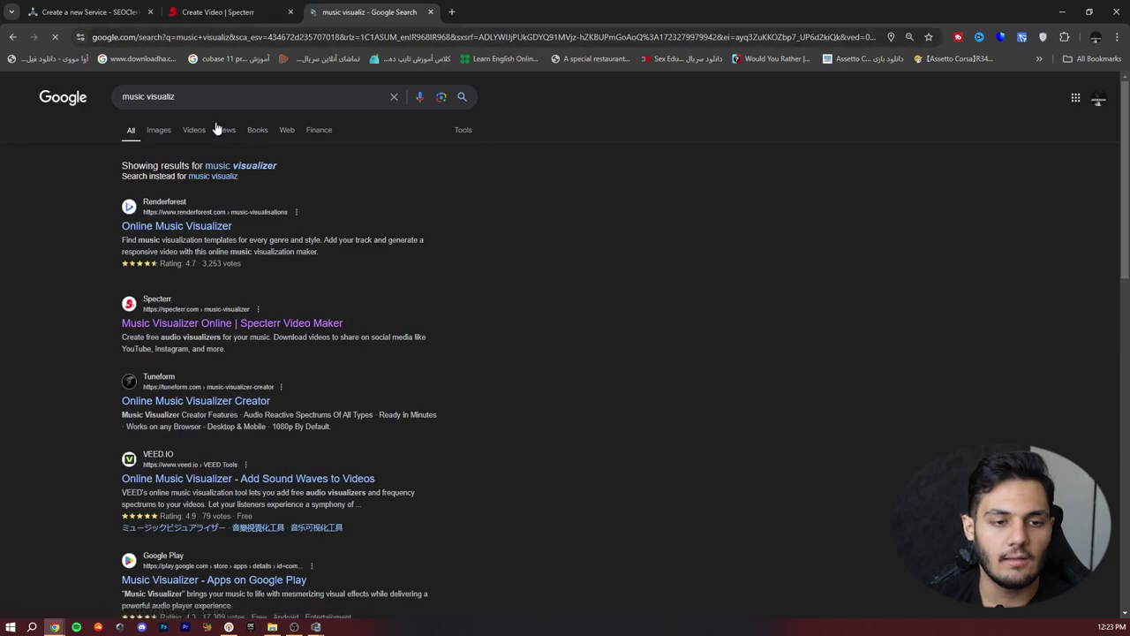
scroll(424, 204, down, 1)
scroll(424, 212, down, 2)
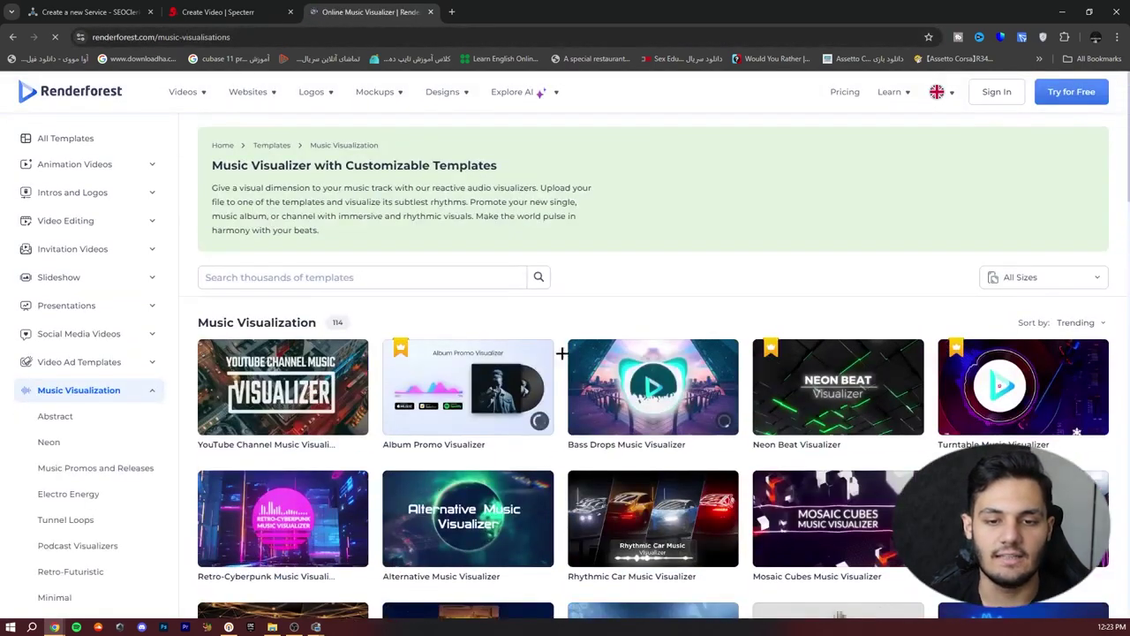
key(alt+Left)
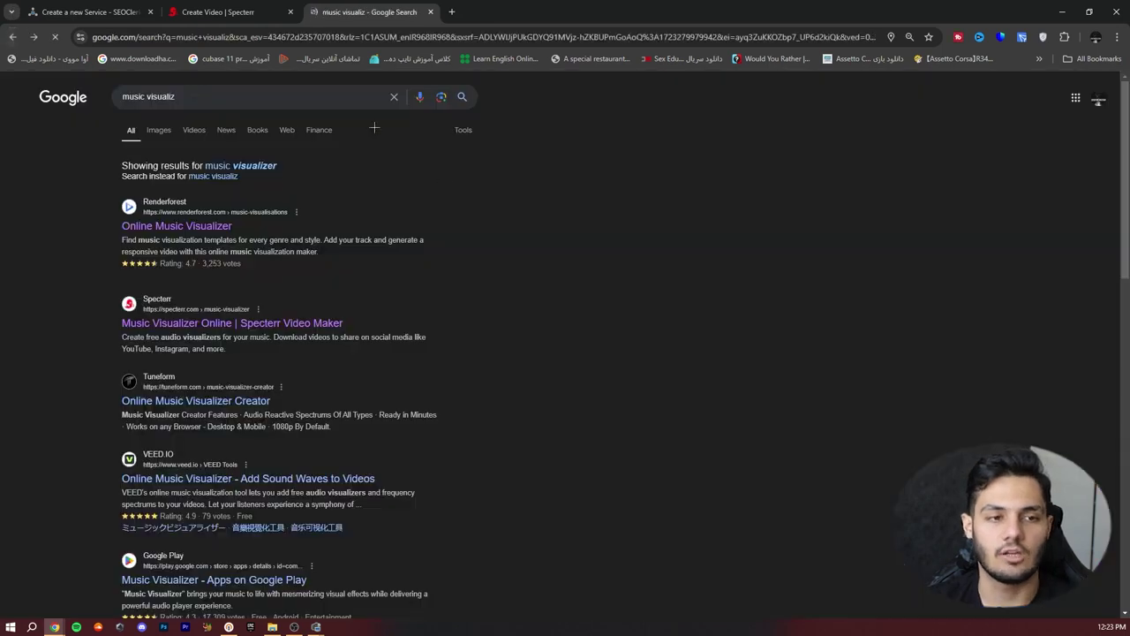
- Search for "what is a music visualizer" and open the Wikipedia article on Music visualization
click(183, 98)
text(e)
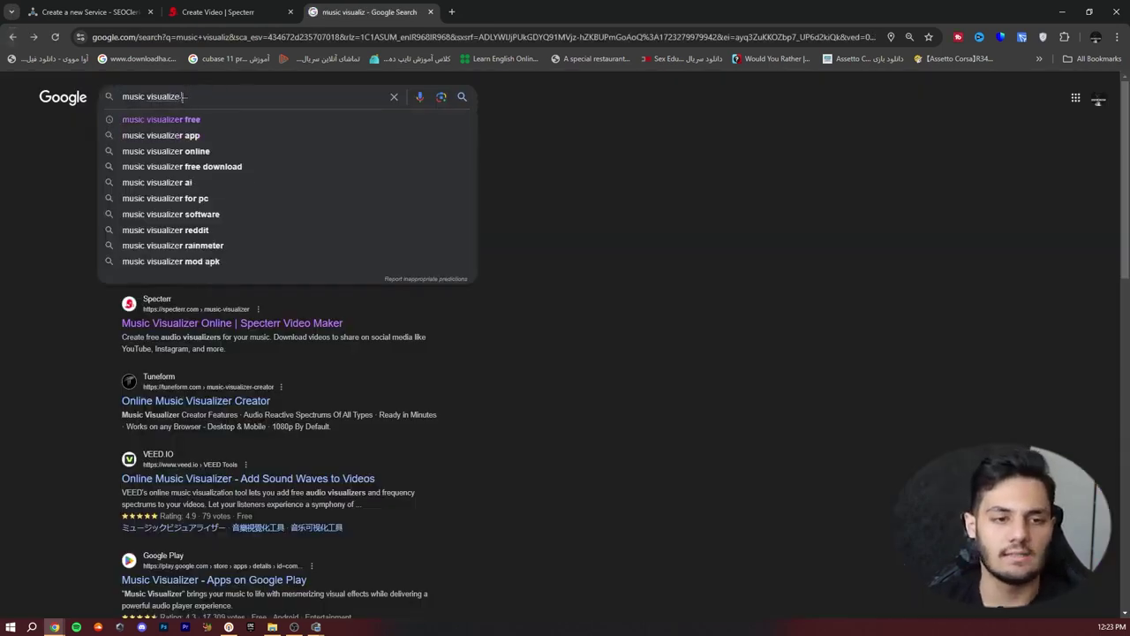
text(r wi)
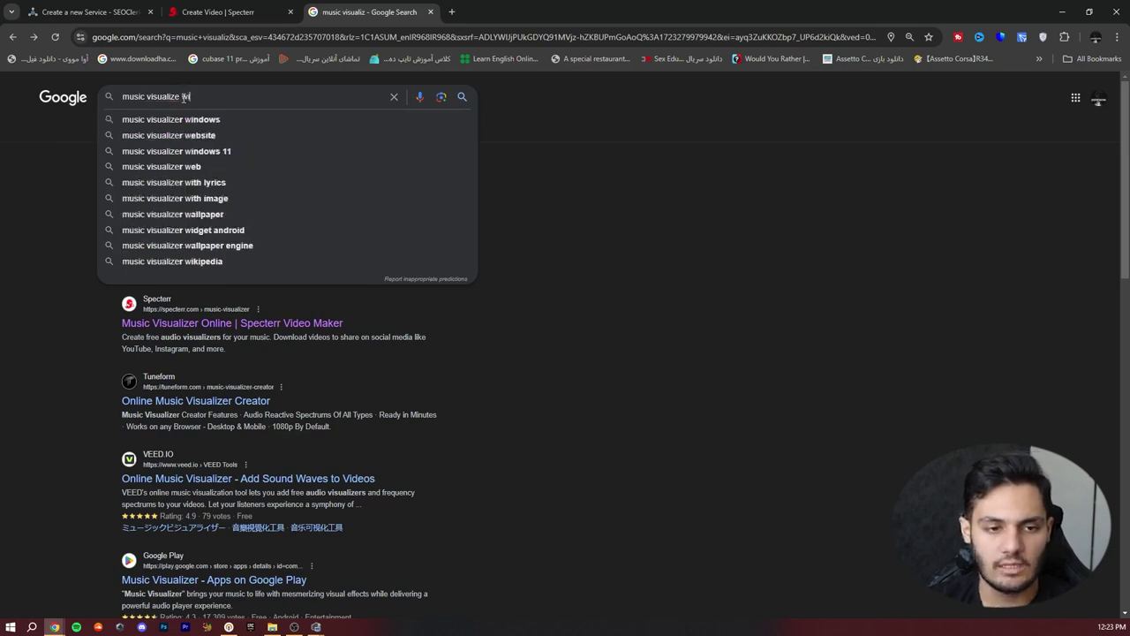
text(k)
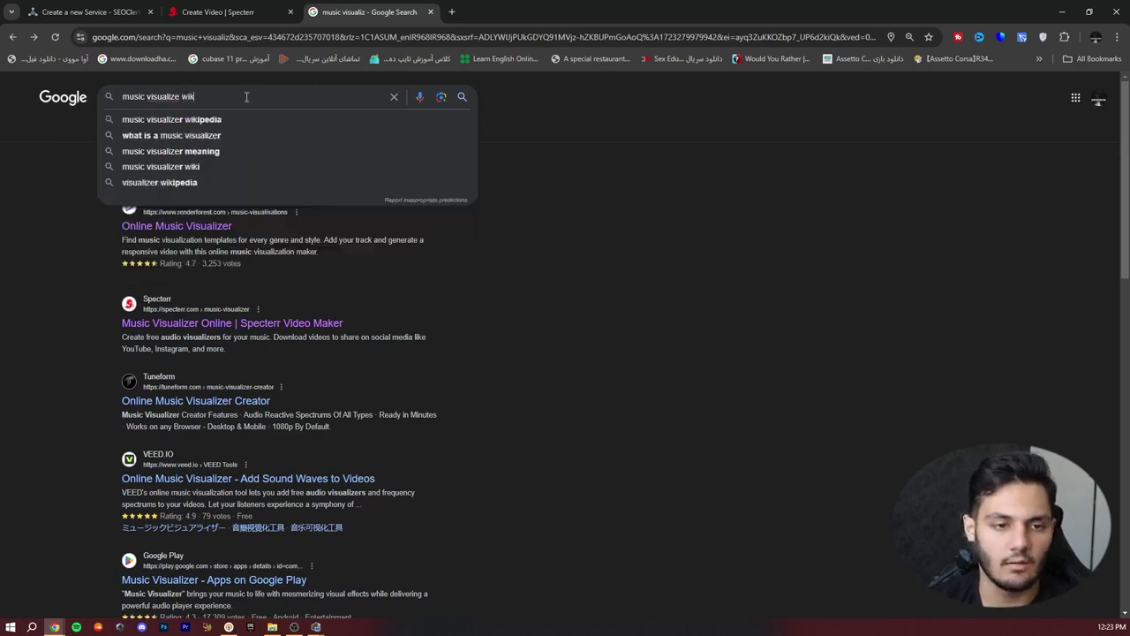
click(221, 135)
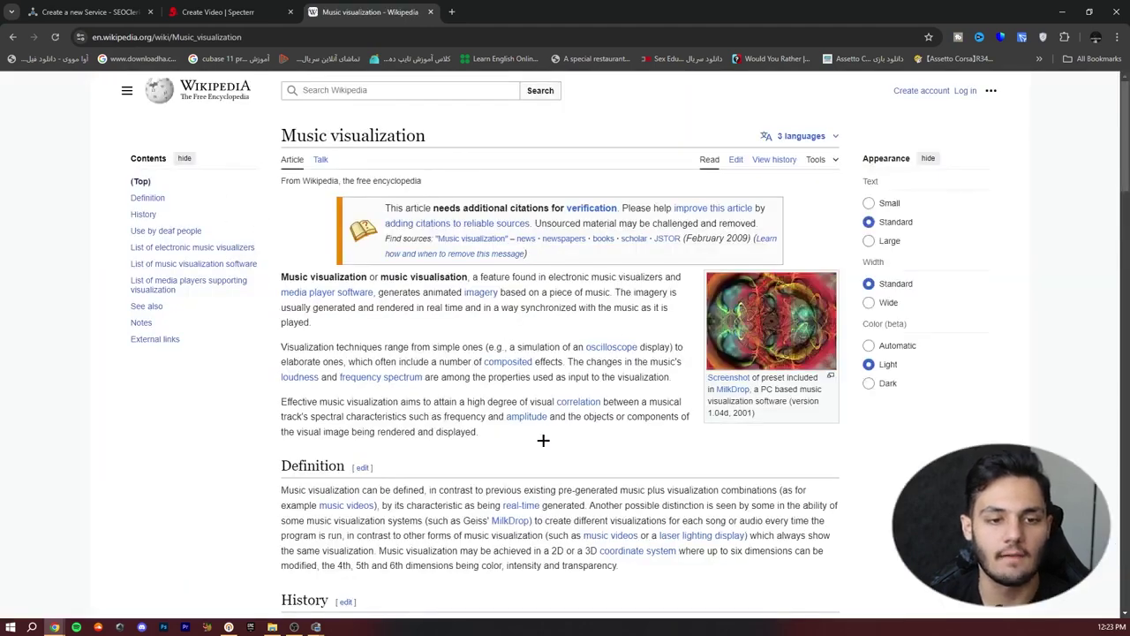
- Copy the three introductory paragraphs of the Wikipedia article into the SEOClerks service description
drag(543, 440, 275, 272)
key(ctrl+c)
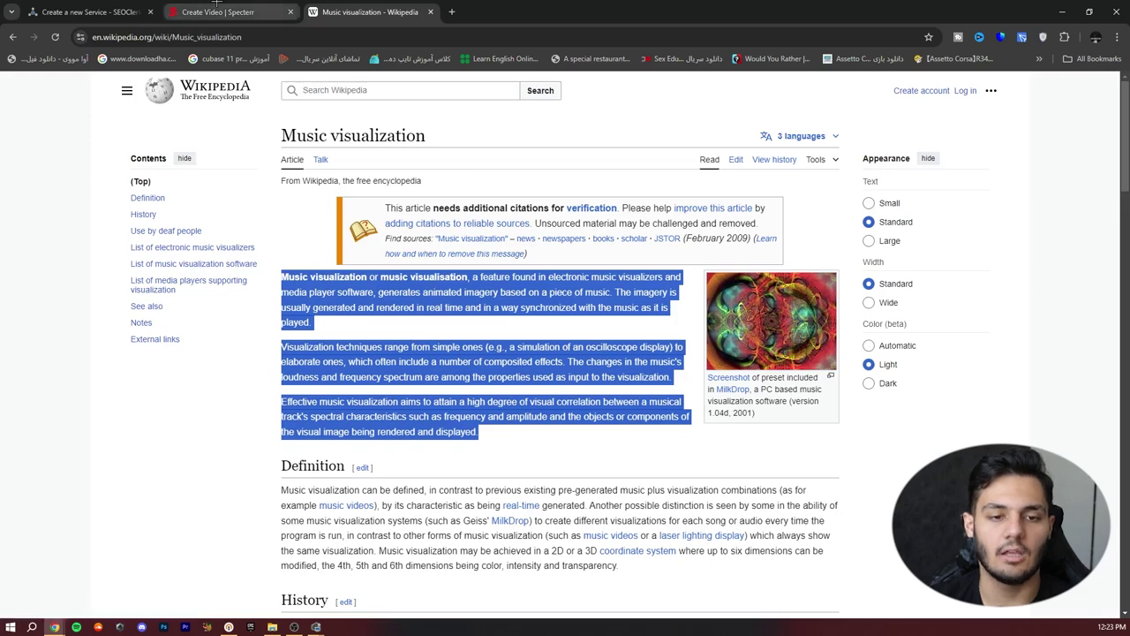
click(88, 11)
click(273, 260)
key(ctrl+v)
scroll(514, 308, down, 1)
scroll(512, 307, up, 1)
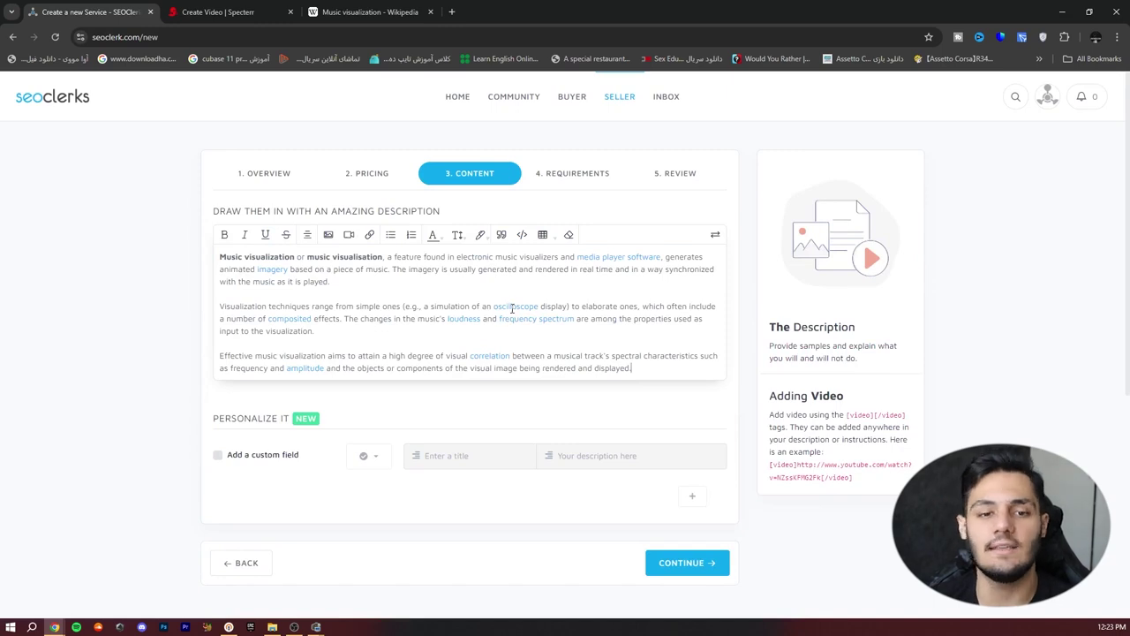
- Pass through the Requirements stage to the Review stage and examine the listing's publishing issues and upgrade options
click(559, 174)
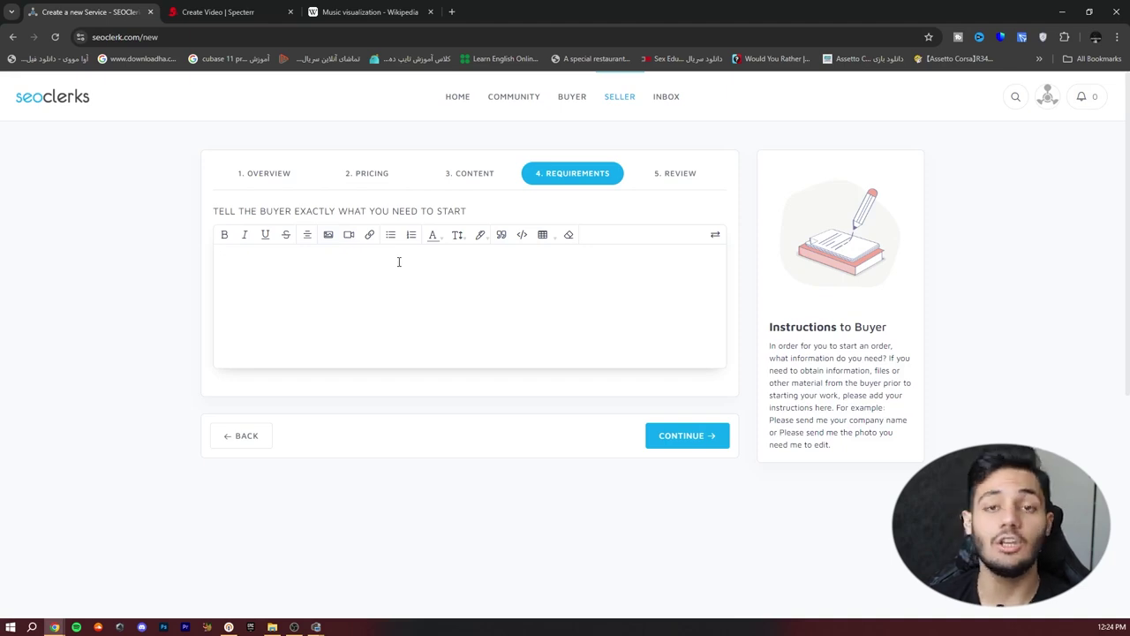
click(634, 180)
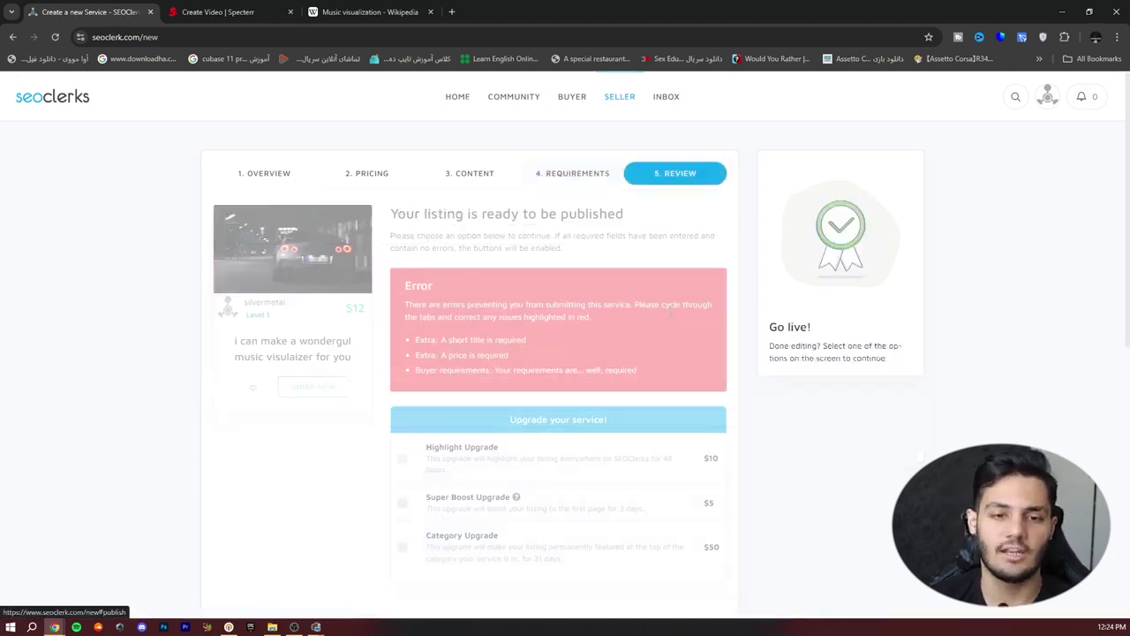
scroll(558, 310, down, 5)
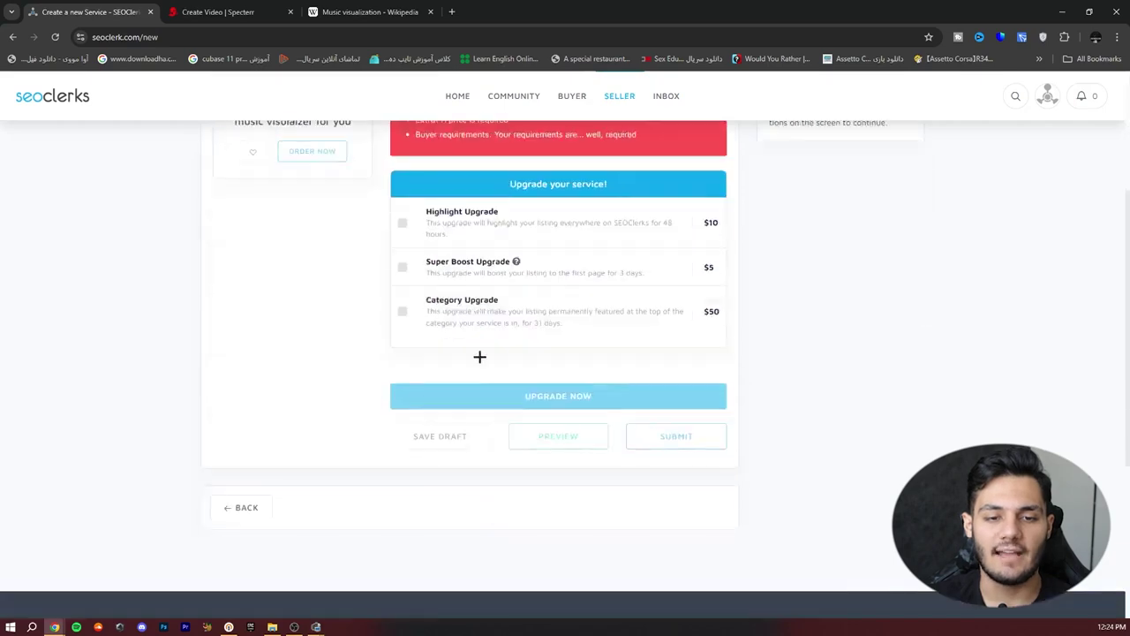
scroll(497, 357, up, 4)
scroll(721, 368, up, 1)
scroll(721, 368, down, 2)
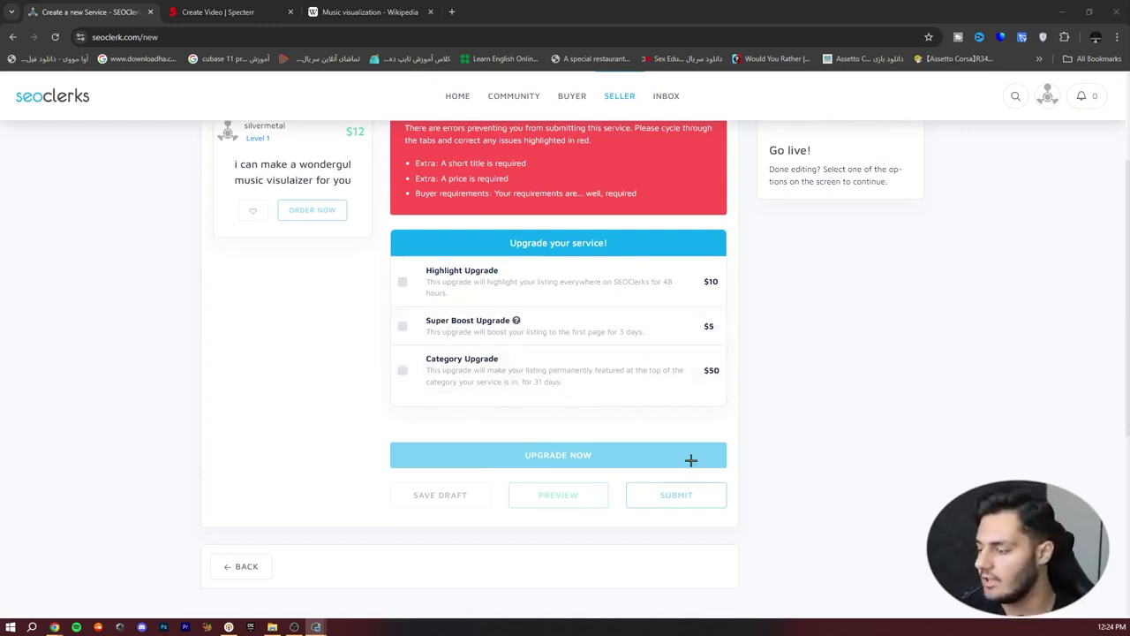
scroll(731, 430, up, 2)
- Leave the unsaved listing for the account settings and open the Payment Methods page
mouse_move(632, 113)
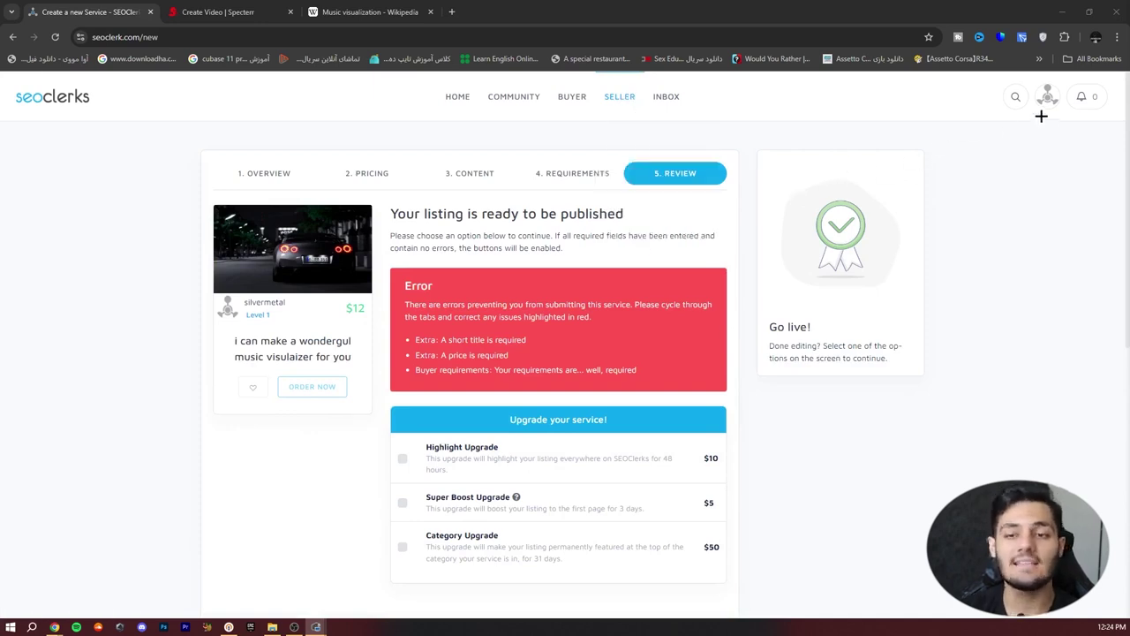
mouse_move(1086, 103)
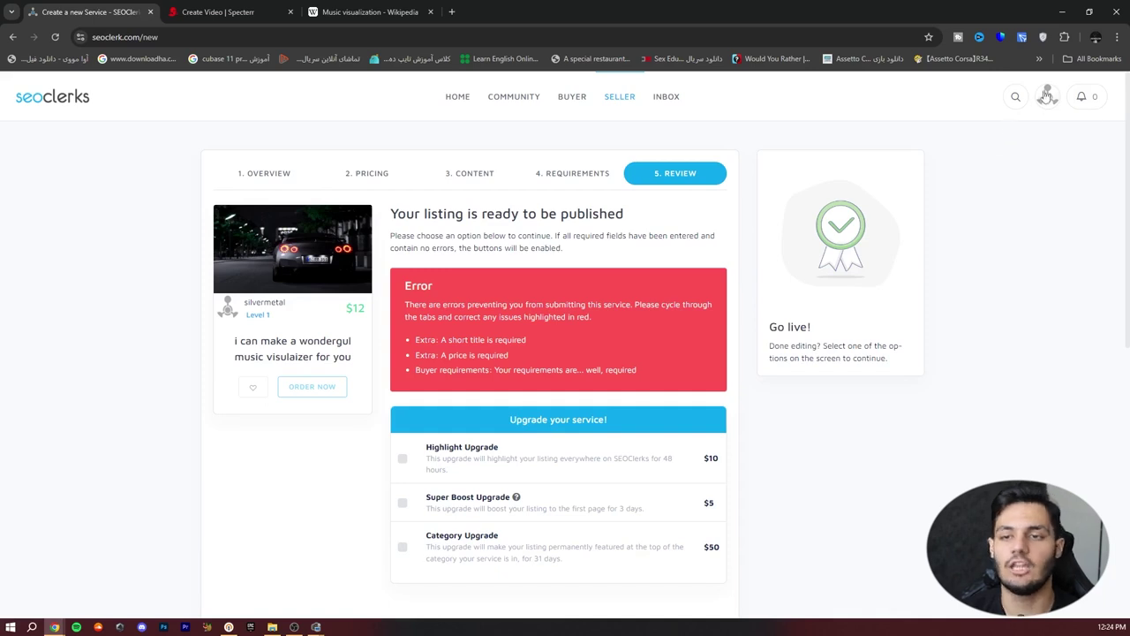
mouse_move(1045, 97)
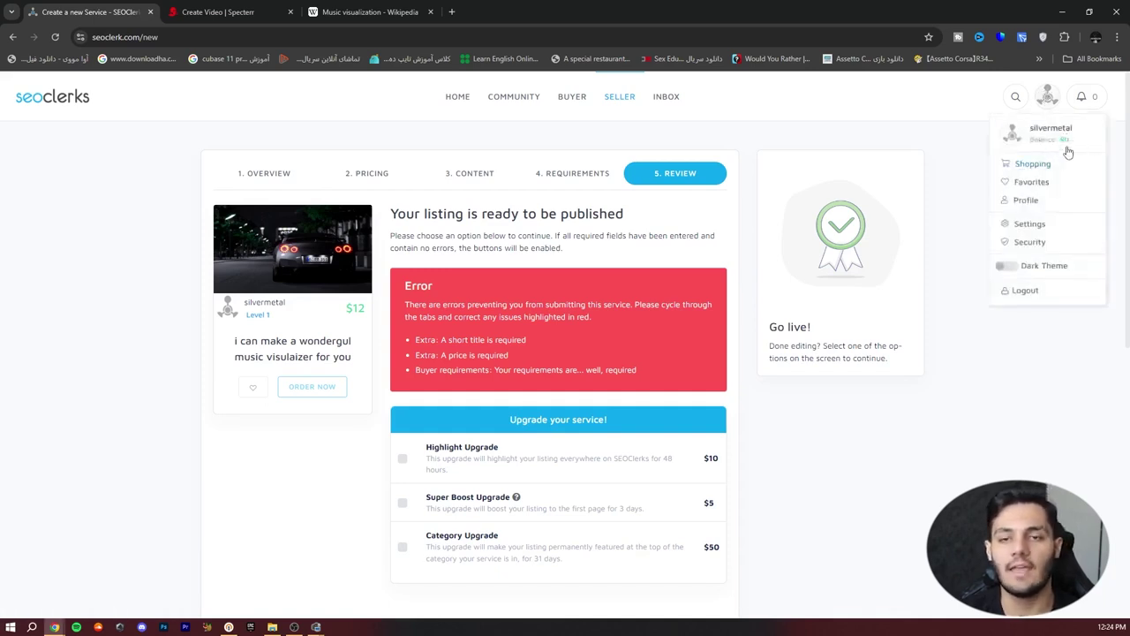
click(1029, 223)
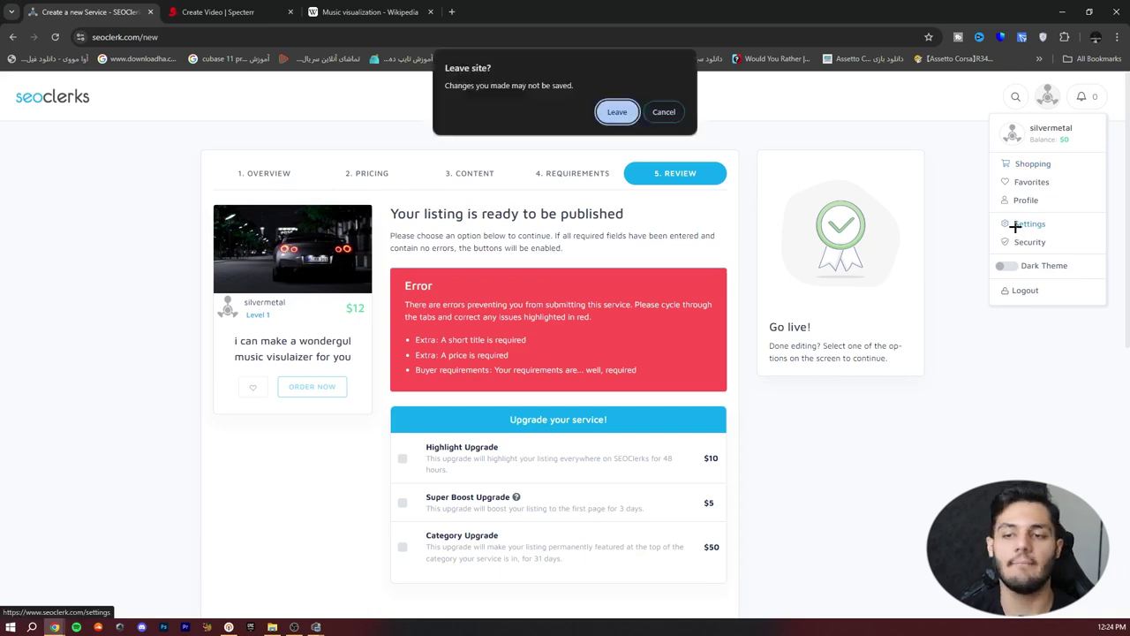
click(613, 112)
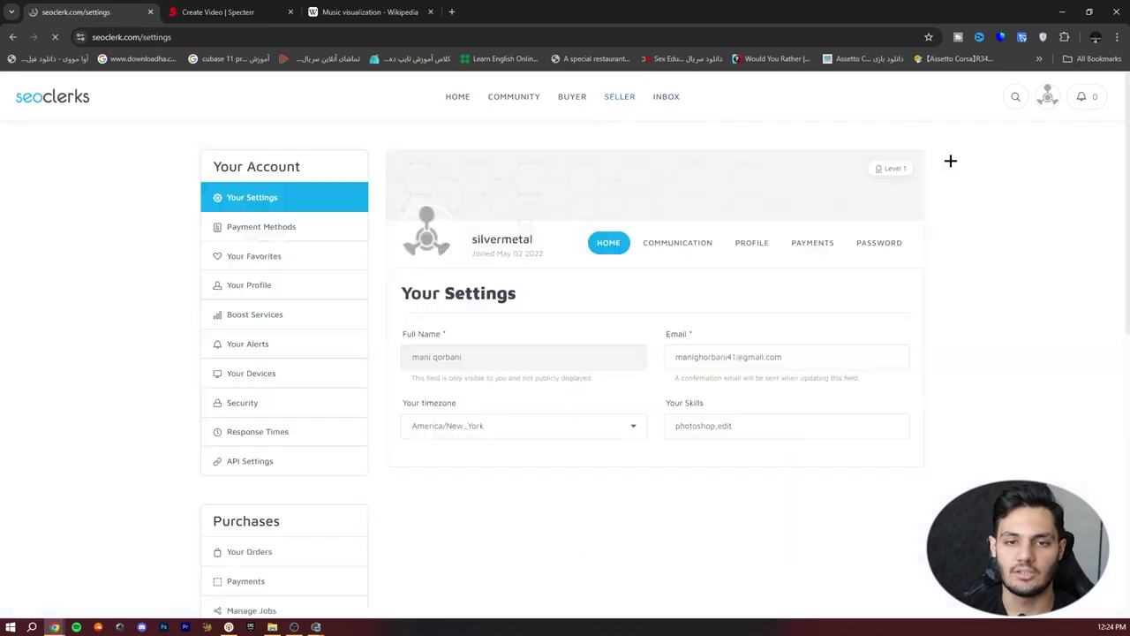
click(258, 231)
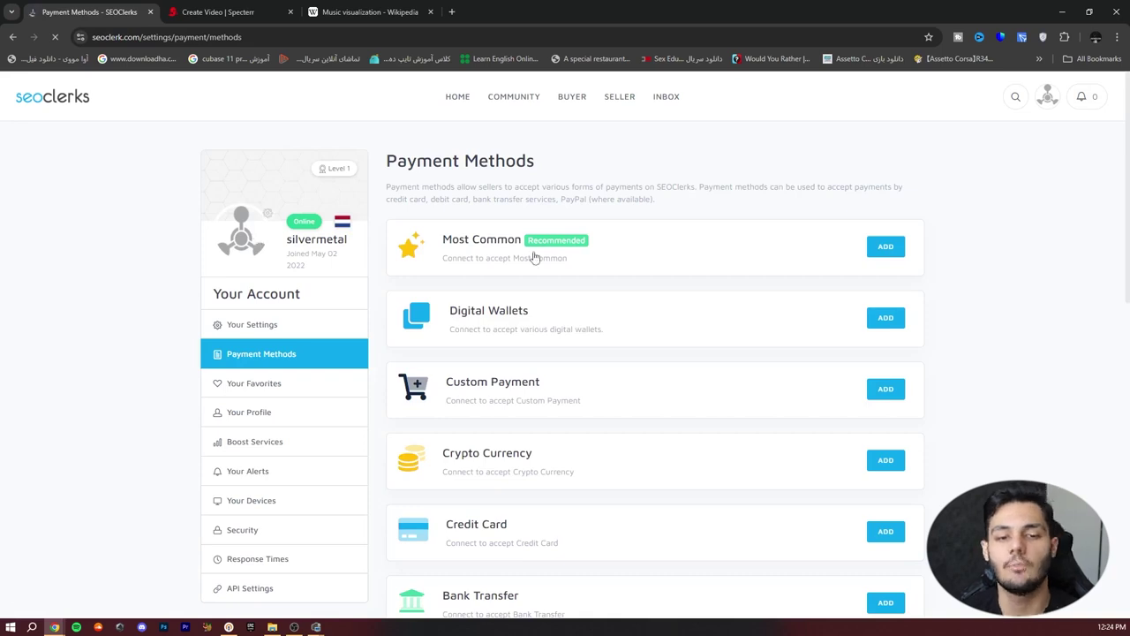
- Look over the available payment methods and open the Custom Payment connection form
scroll(896, 326, down, 2)
scroll(918, 297, up, 2)
scroll(686, 327, down, 2)
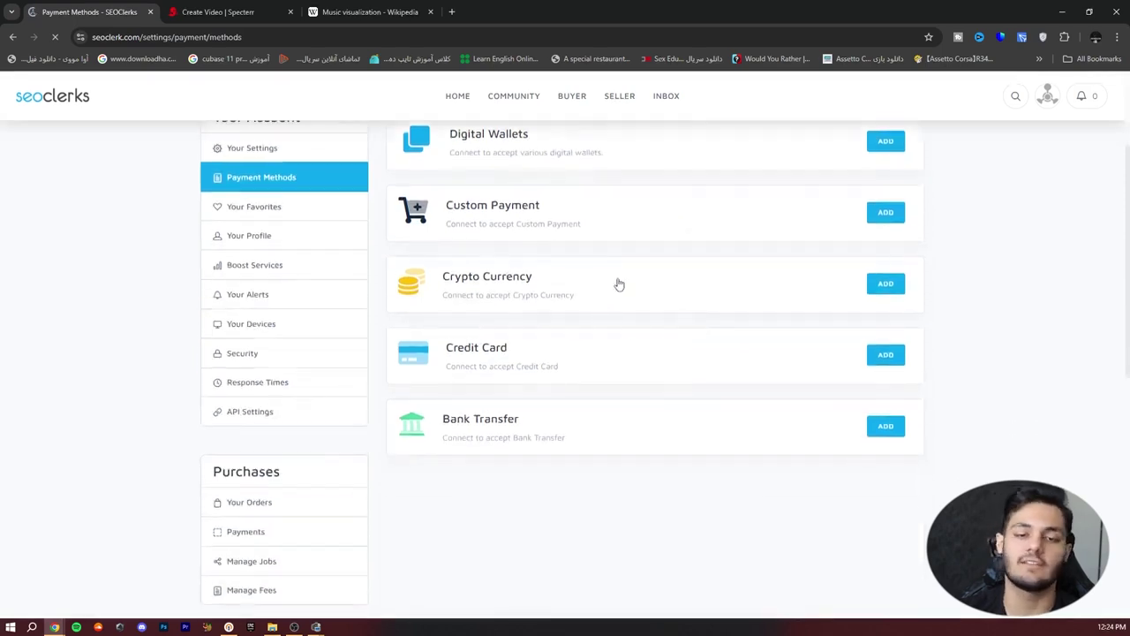
scroll(615, 284, up, 1)
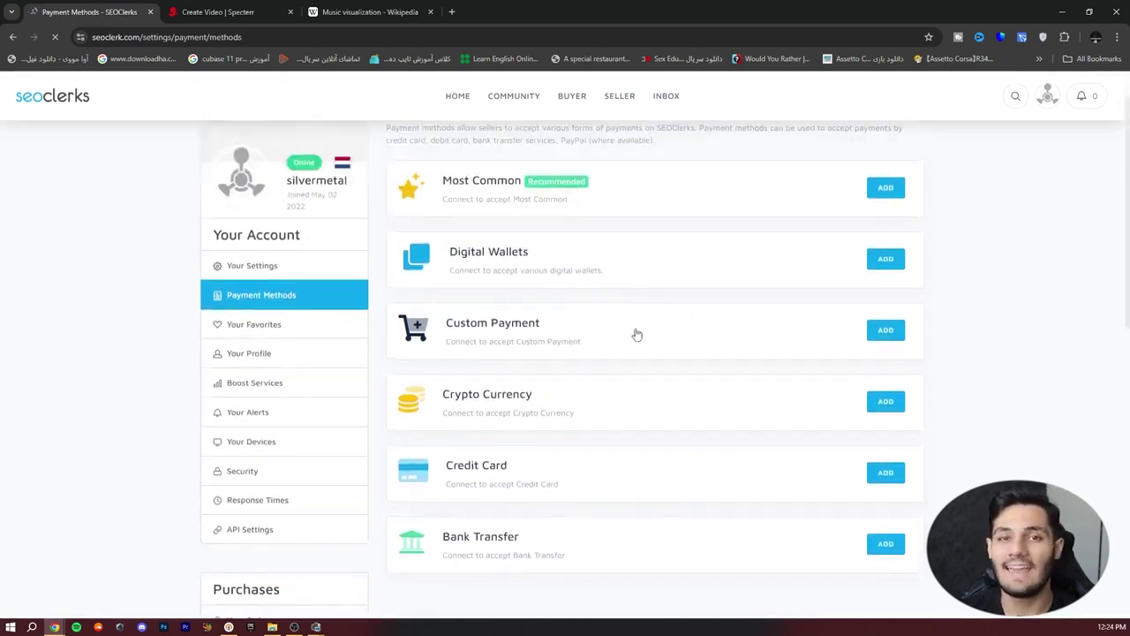
double_click(511, 333)
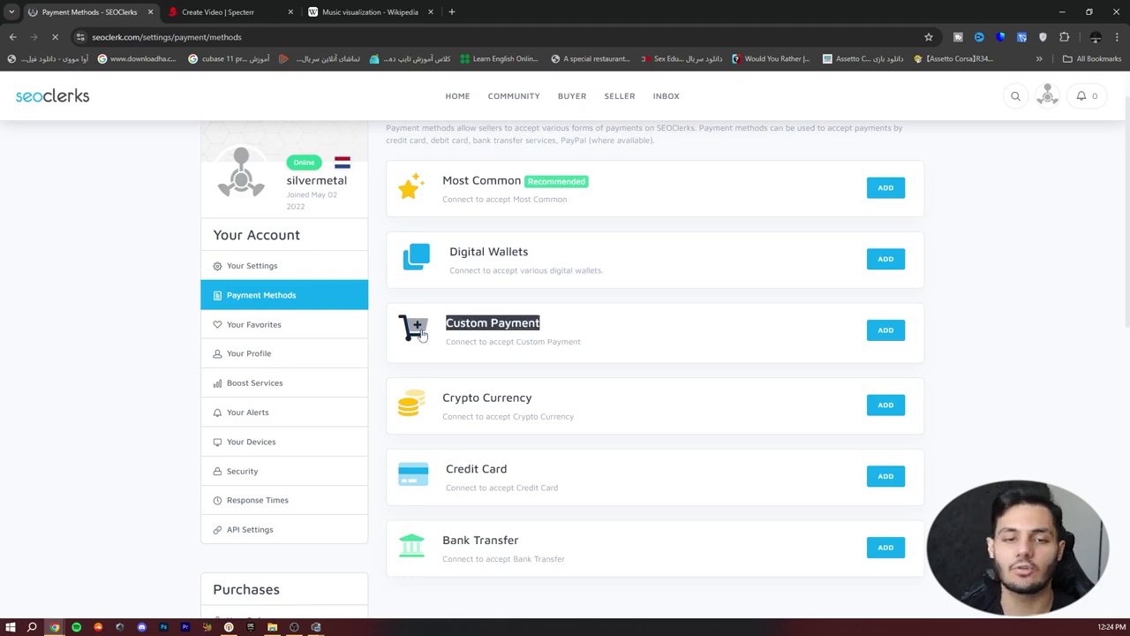
click(880, 330)
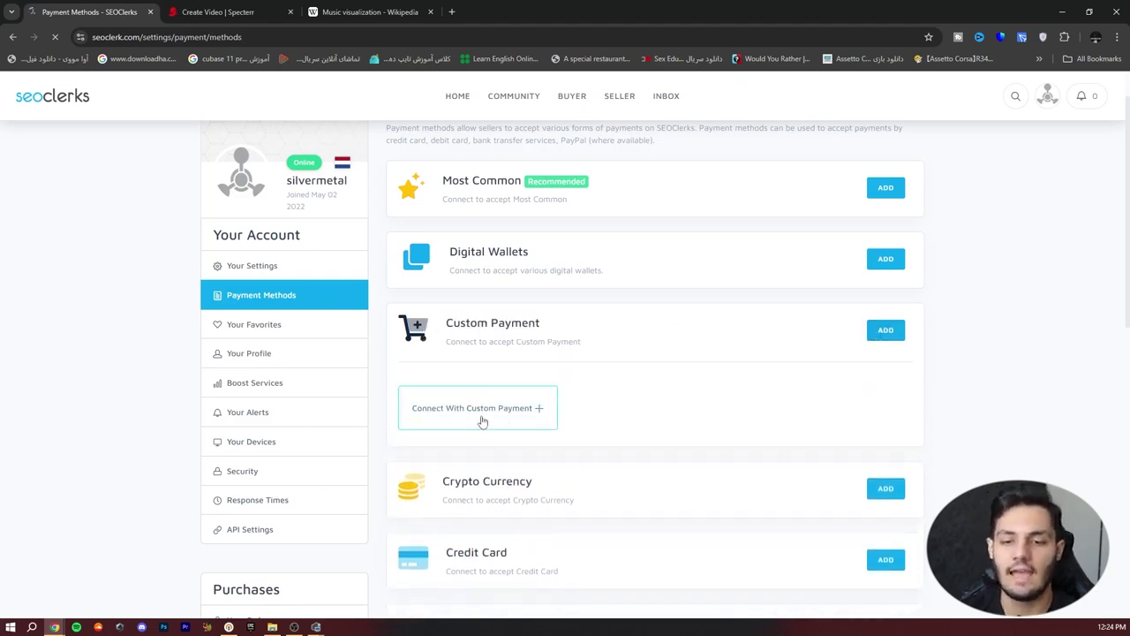
click(495, 415)
- Check the custom payment's method name and buyer instructions, and start a new line after the USDT-TRC20 address text
scroll(477, 399, down, 2)
drag(480, 314, 328, 303)
click(517, 269)
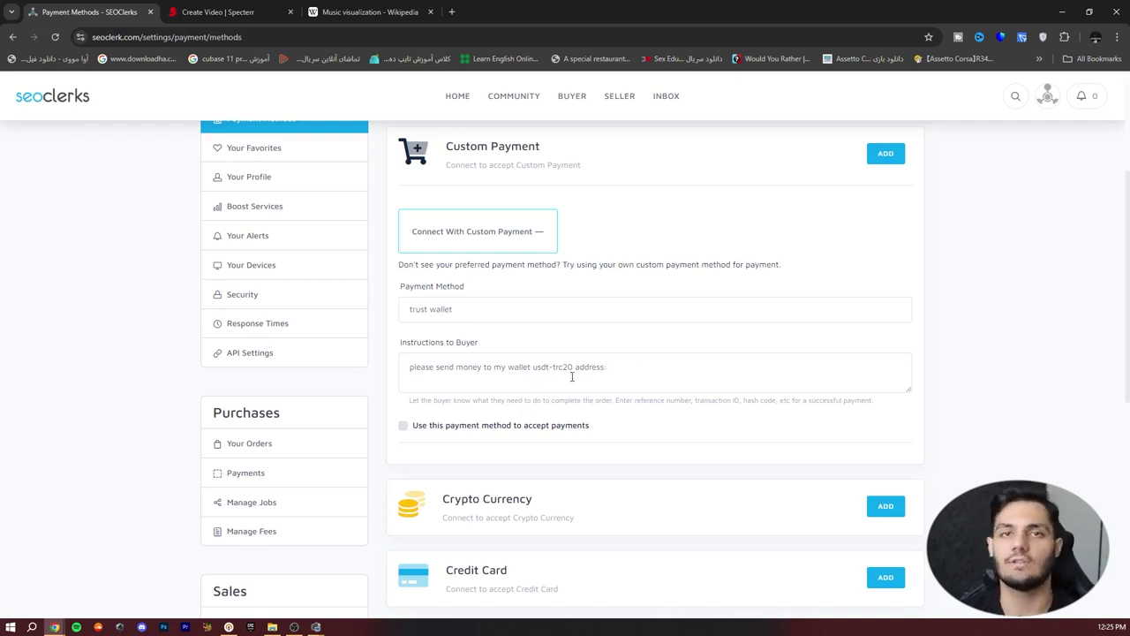
drag(615, 370, 391, 359)
click(657, 367)
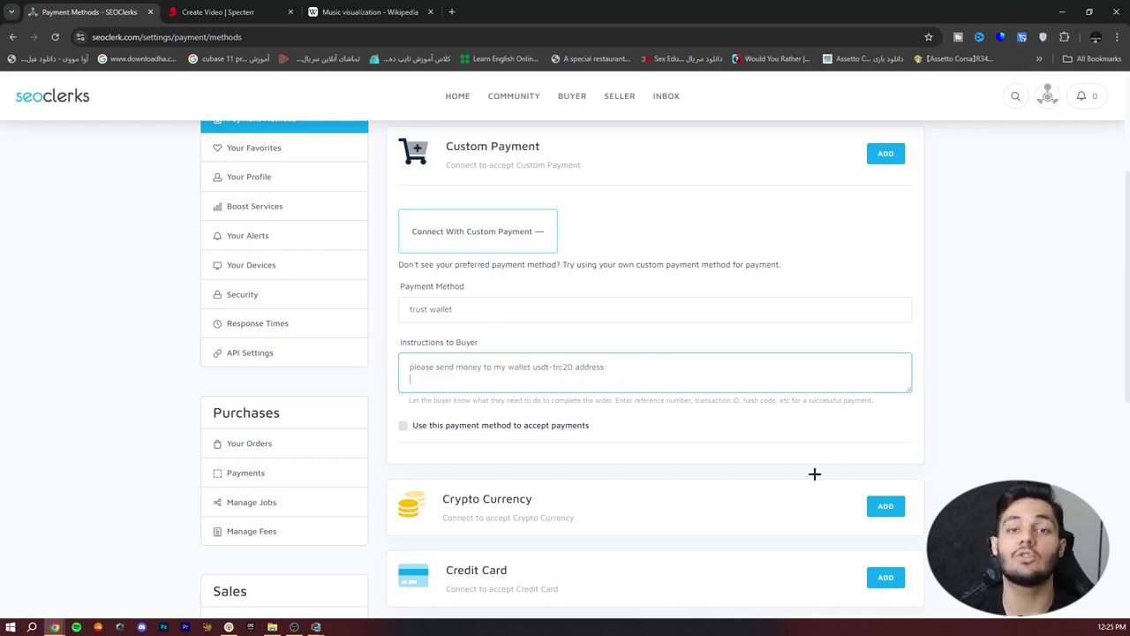
scroll(813, 477, up, 3)
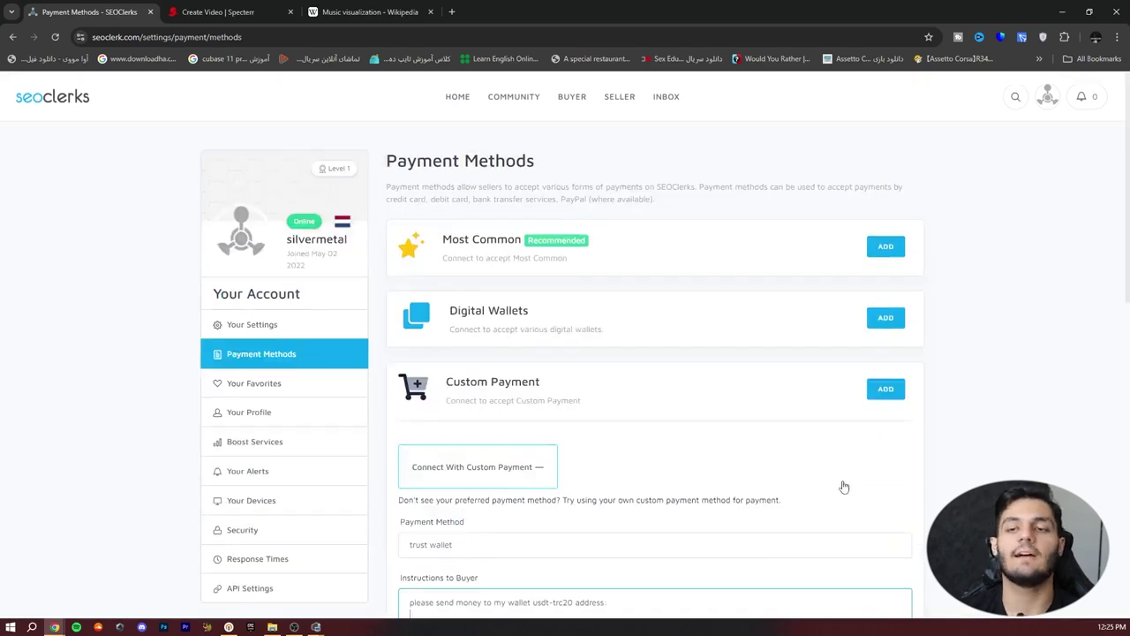